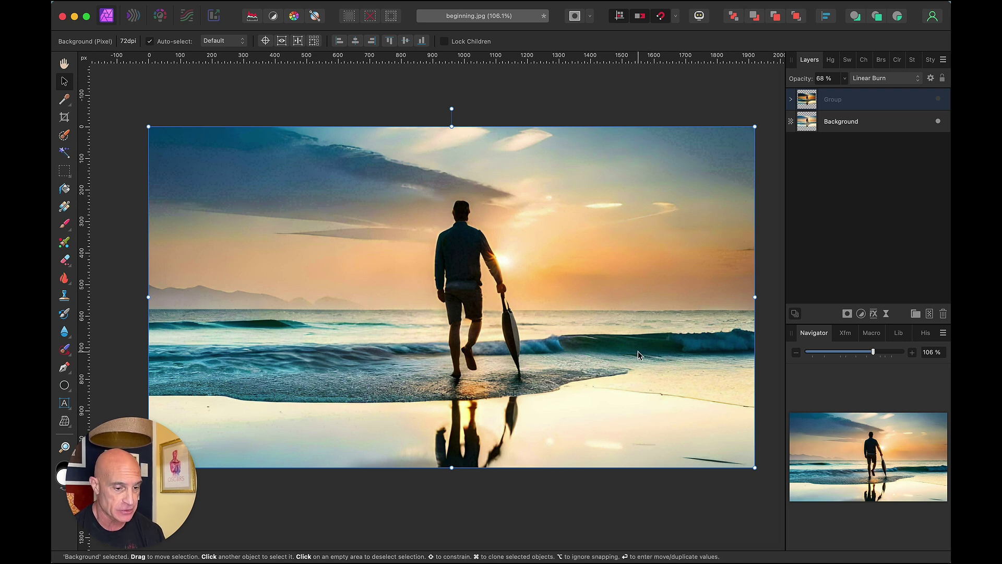
Preview the blurred Group, then delete it so only the original beach photo remains
{"action": "left_click", "coordinate": [937, 100]}
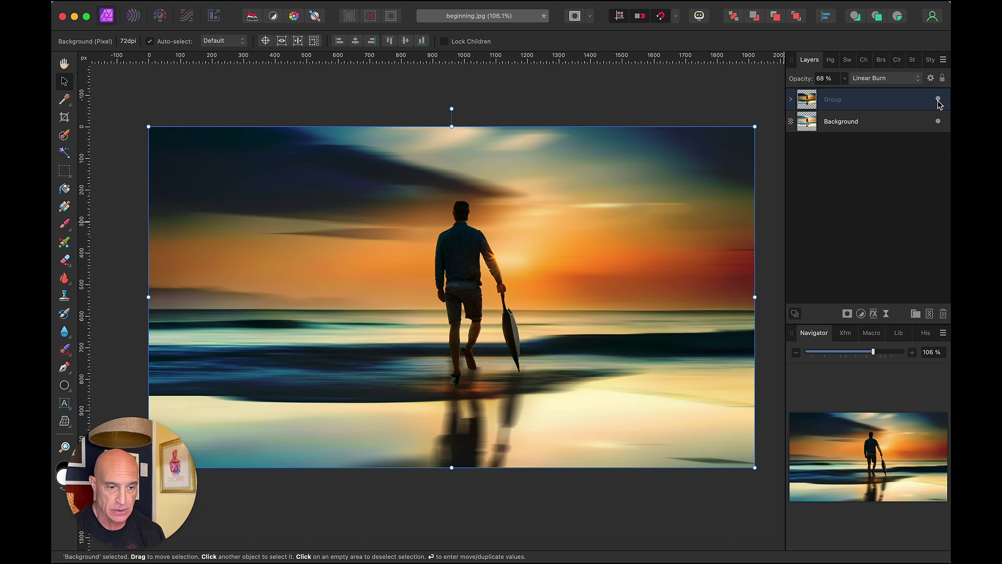
{"action": "left_click", "coordinate": [891, 105]}
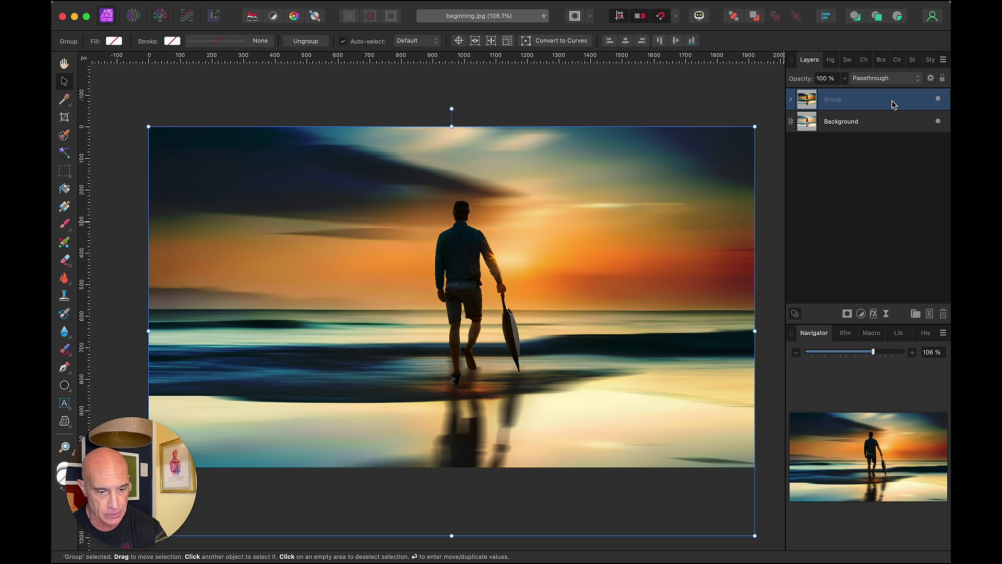
{"action": "key", "text": "Delete"}
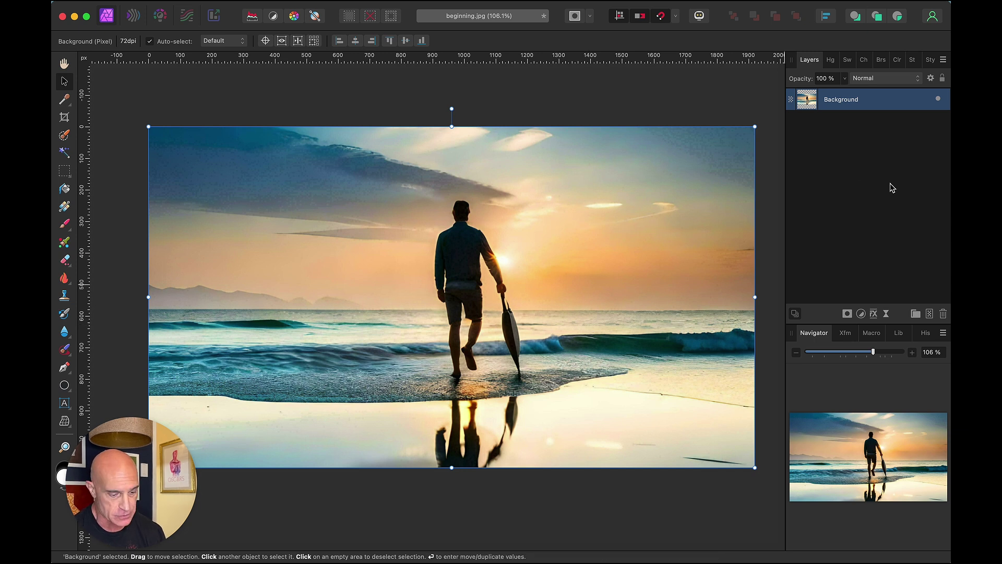
Duplicate the Background photo layer with Cmd+J
{"action": "key", "text": "super"}
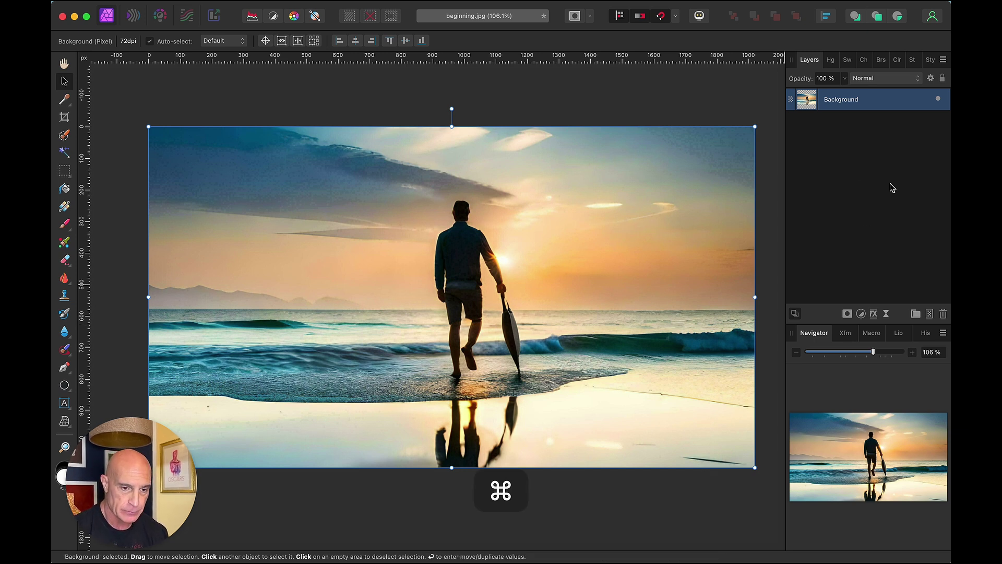
{"action": "key", "text": "super+j"}
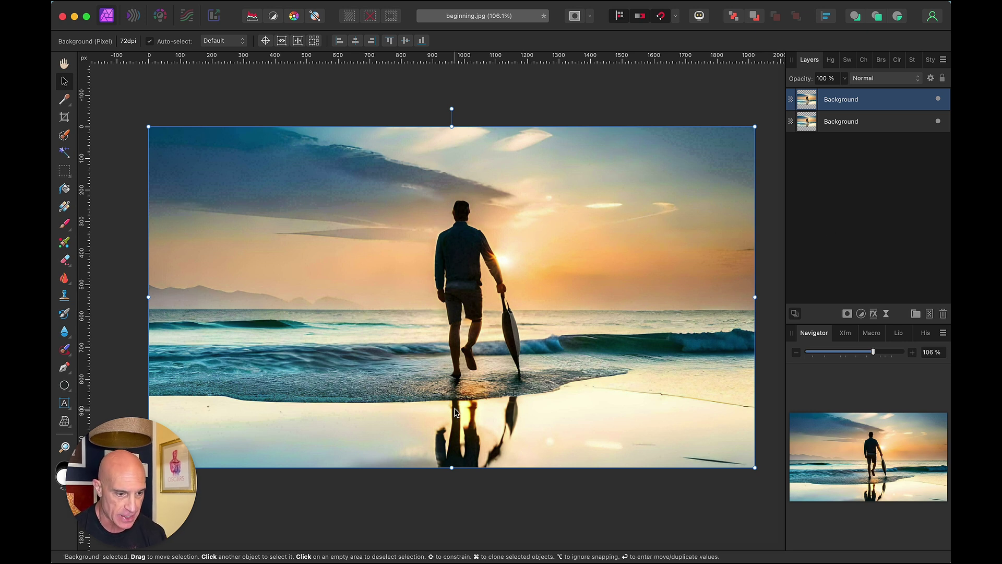
Inpaint away the walking man and his reflection on the top Background copy
{"action": "scroll", "coordinate": [428, 323], "scroll_direction": "up", "scroll_amount": 5}
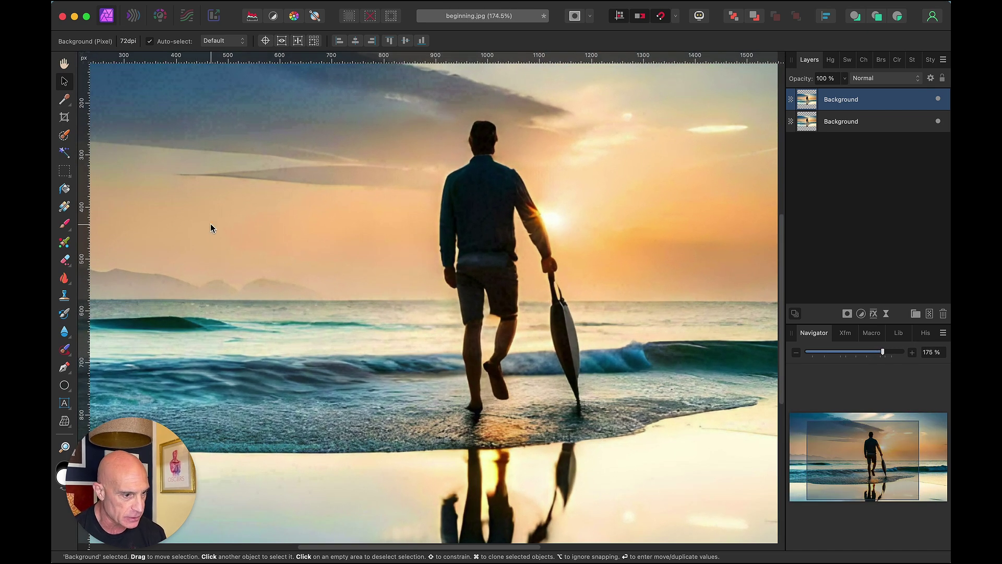
{"action": "left_click", "coordinate": [67, 313]}
{"action": "left_click", "coordinate": [67, 350]}
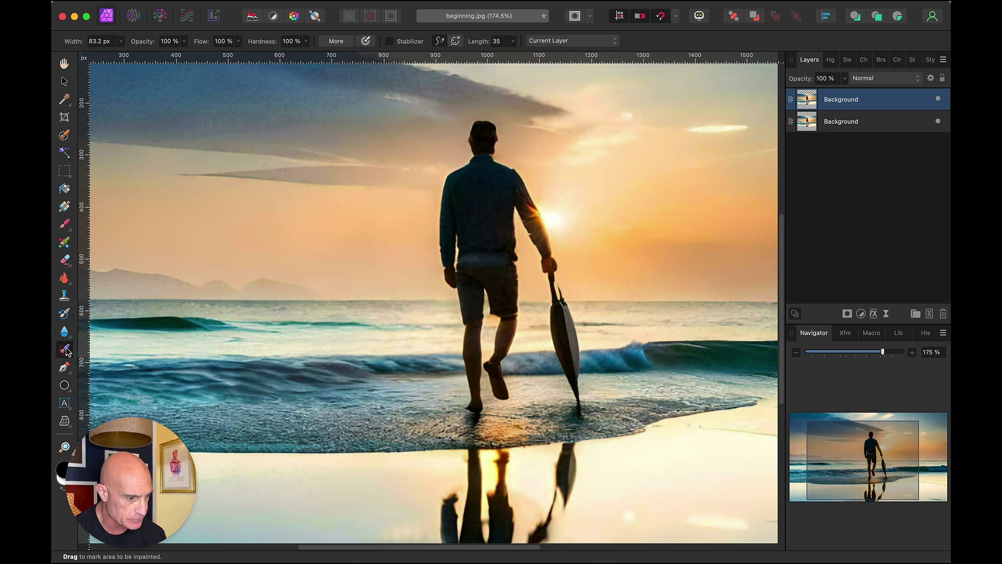
{"action": "mouse_move", "coordinate": [484, 139]}
{"action": "left_mouse_down"}
{"action": "mouse_move", "coordinate": [535, 247]}
{"action": "mouse_move", "coordinate": [570, 385]}
{"action": "mouse_move", "coordinate": [522, 320]}
{"action": "mouse_move", "coordinate": [523, 283]}
{"action": "mouse_move", "coordinate": [502, 209]}
{"action": "mouse_move", "coordinate": [491, 189]}
{"action": "mouse_move", "coordinate": [470, 184]}
{"action": "mouse_move", "coordinate": [459, 246]}
{"action": "mouse_move", "coordinate": [465, 265]}
{"action": "mouse_move", "coordinate": [485, 244]}
{"action": "mouse_move", "coordinate": [495, 386]}
{"action": "mouse_move", "coordinate": [462, 264]}
{"action": "left_mouse_up"}
{"action": "scroll", "coordinate": [528, 365], "scroll_direction": "down", "scroll_amount": 5}
{"action": "mouse_move", "coordinate": [454, 311]}
{"action": "left_mouse_down"}
{"action": "mouse_move", "coordinate": [448, 306]}
{"action": "mouse_move", "coordinate": [544, 283]}
{"action": "left_mouse_up"}
{"action": "scroll", "coordinate": [478, 290], "scroll_direction": "up", "scroll_amount": 2}
{"action": "scroll", "coordinate": [478, 289], "scroll_direction": "down", "scroll_amount": 3}
{"action": "scroll", "coordinate": [482, 296], "scroll_direction": "up", "scroll_amount": 3}
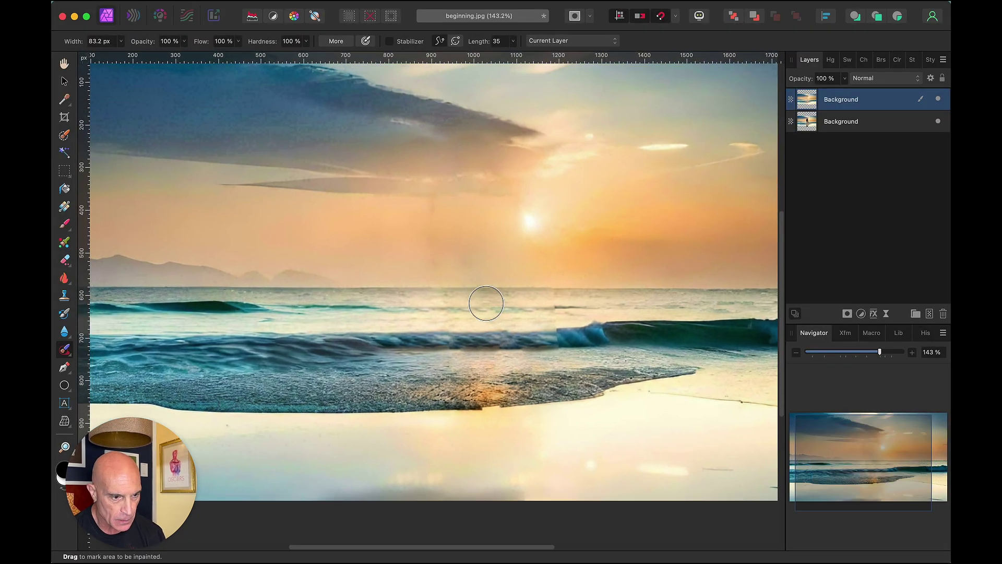
{"action": "scroll", "coordinate": [486, 302], "scroll_direction": "down", "scroll_amount": 4}
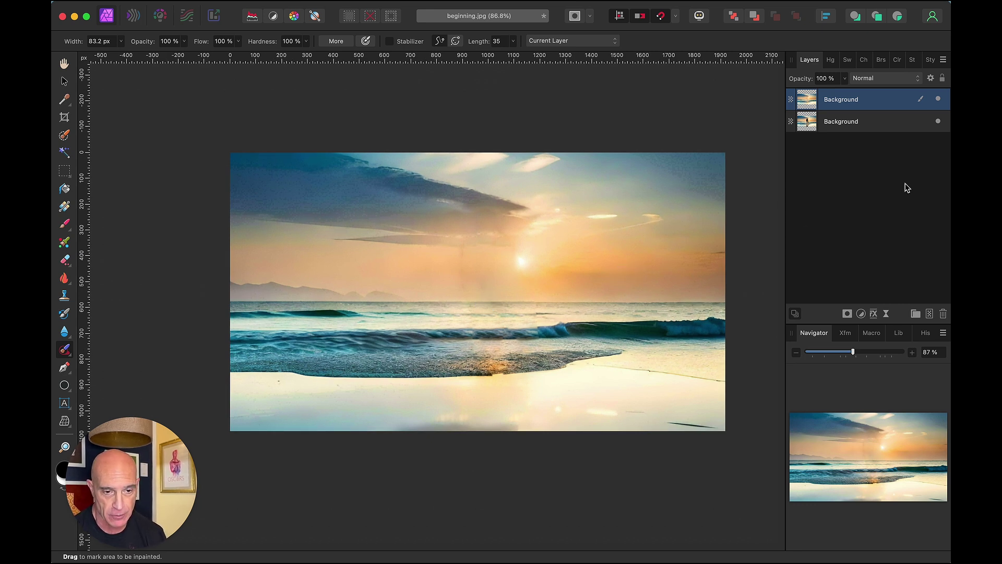
Hide the empty-beach copy and brush a selection over the man and his board on the original layer
{"action": "left_click", "coordinate": [938, 100]}
{"action": "left_click", "coordinate": [889, 124]}
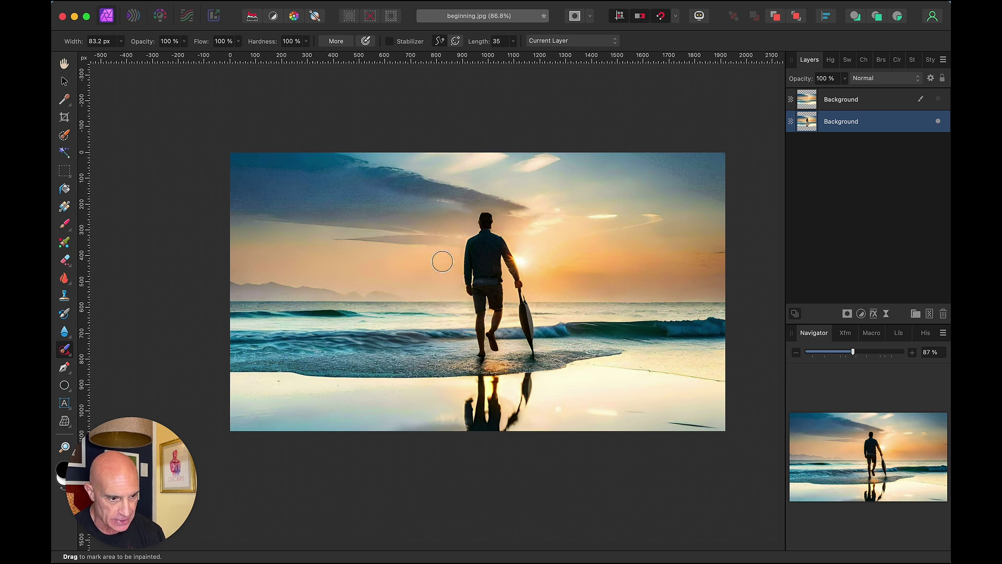
{"action": "scroll", "coordinate": [485, 279], "scroll_direction": "up", "scroll_amount": 5}
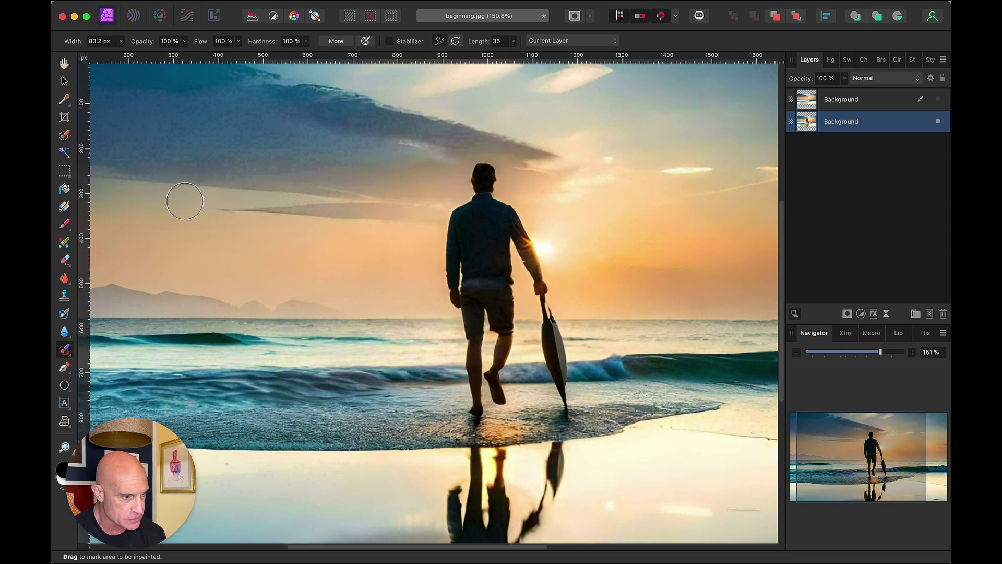
{"action": "left_click", "coordinate": [64, 136]}
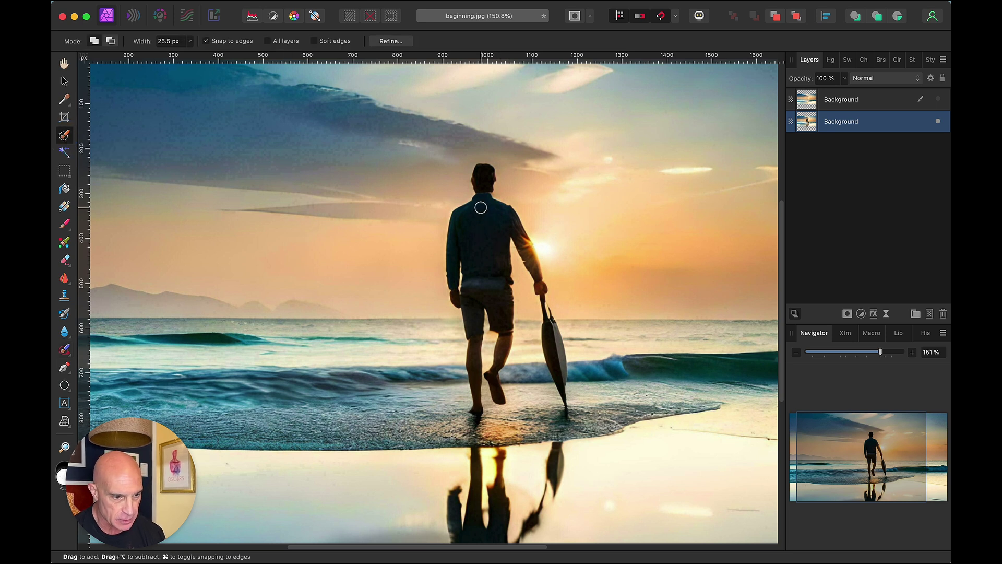
{"action": "left_click_drag", "start_coordinate": [481, 209], "coordinate": [480, 223]}
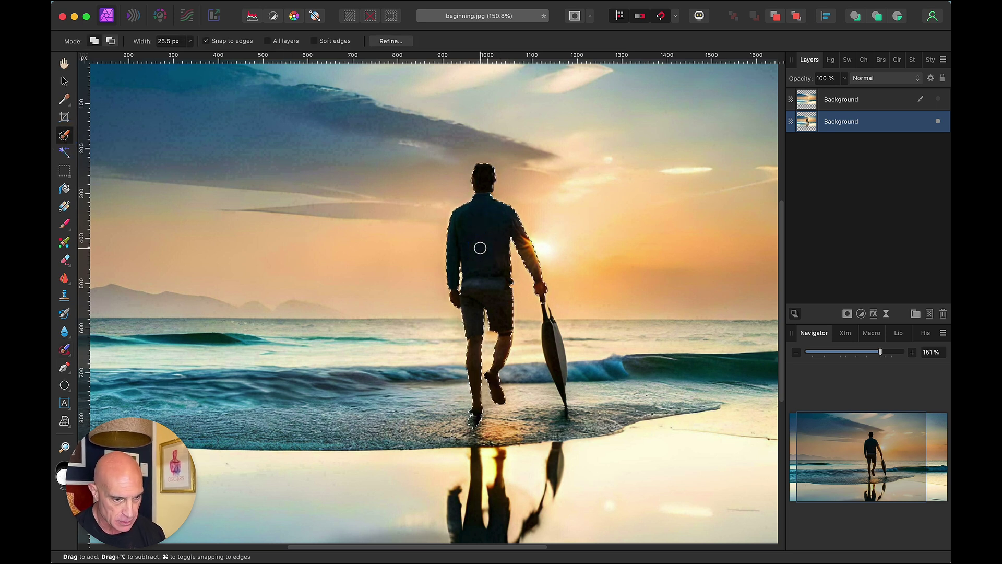
{"action": "left_click_drag", "start_coordinate": [546, 307], "coordinate": [553, 346]}
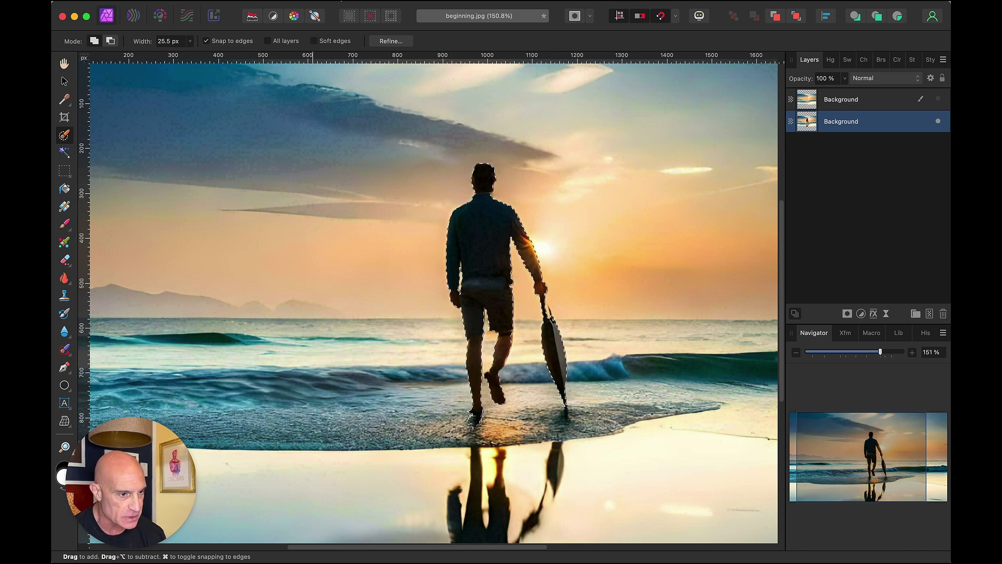
Grow the man-and-board selection by a 1 px radius with Select > Grow / Shrink
{"action": "left_click", "coordinate": [337, 4]}
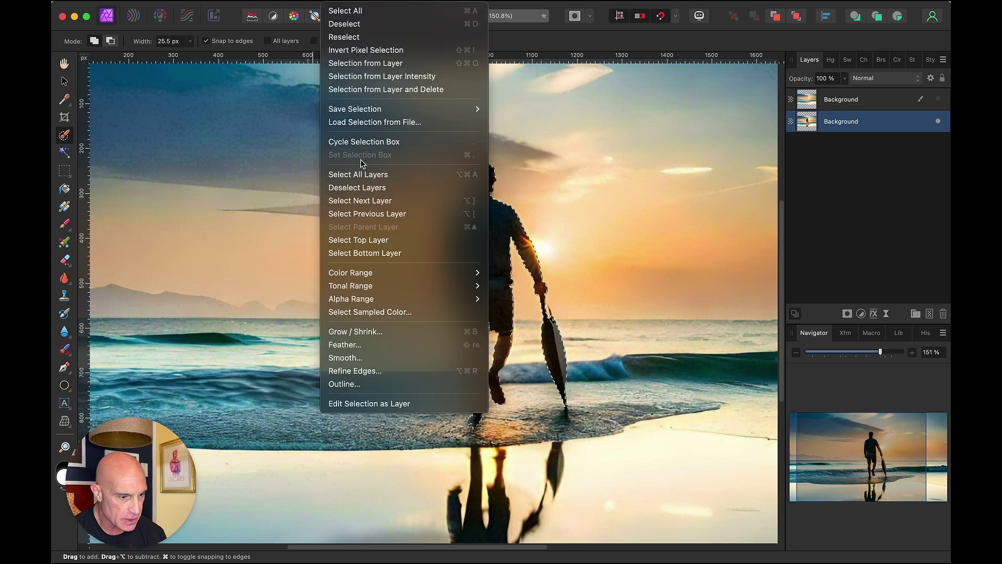
{"action": "left_click", "coordinate": [372, 333]}
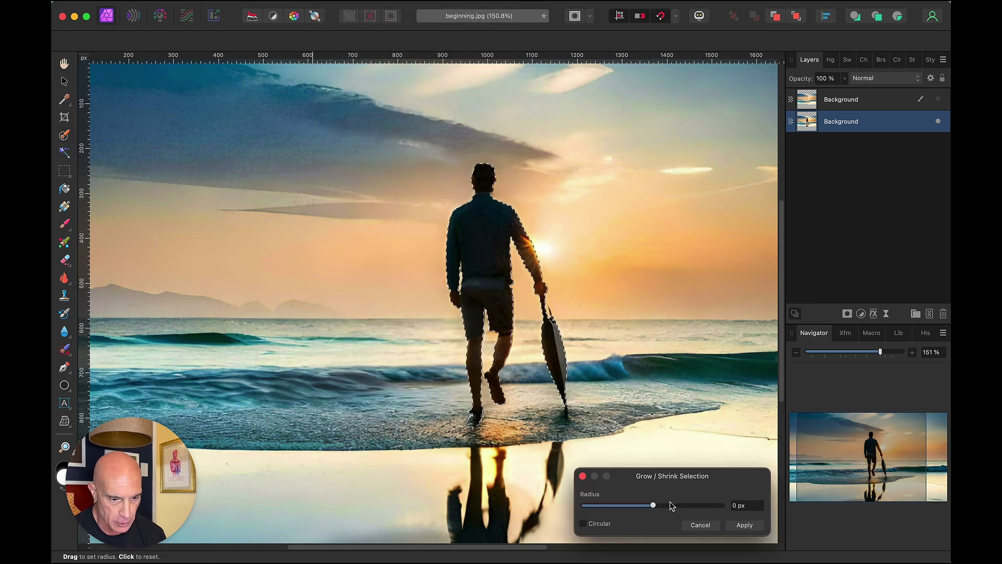
{"action": "left_click", "coordinate": [737, 505]}
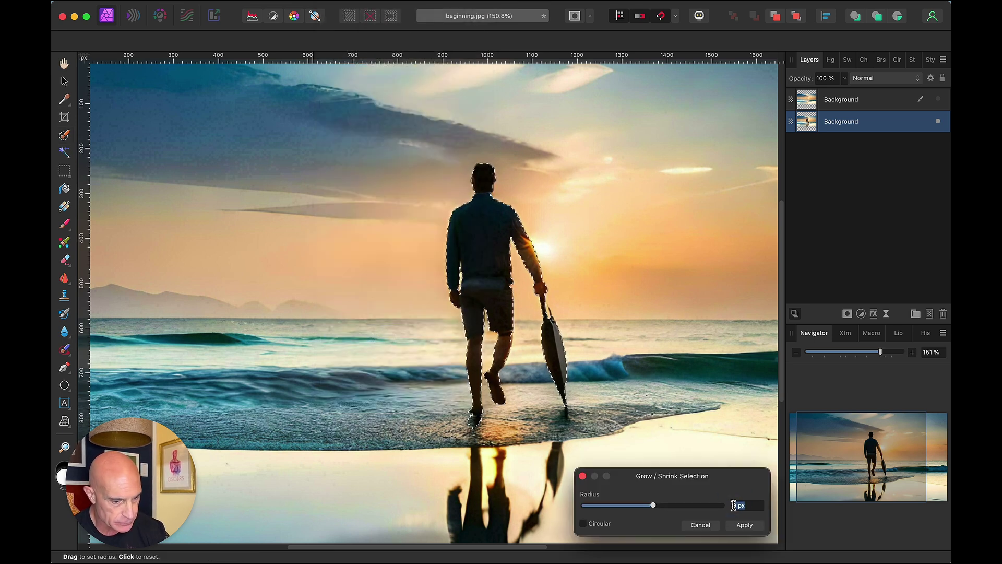
{"action": "key", "text": "Tab"}
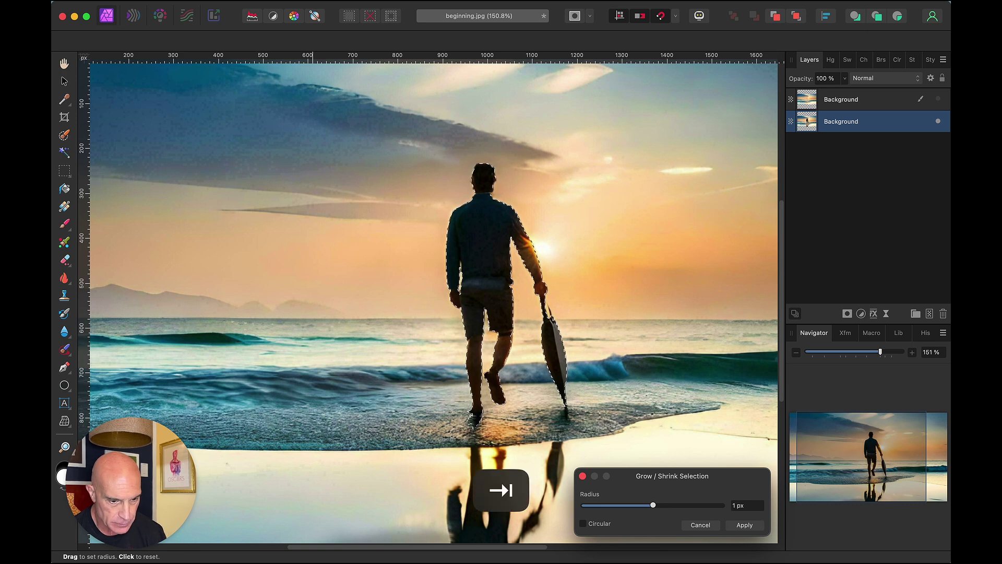
{"action": "mouse_move", "coordinate": [782, 561]}
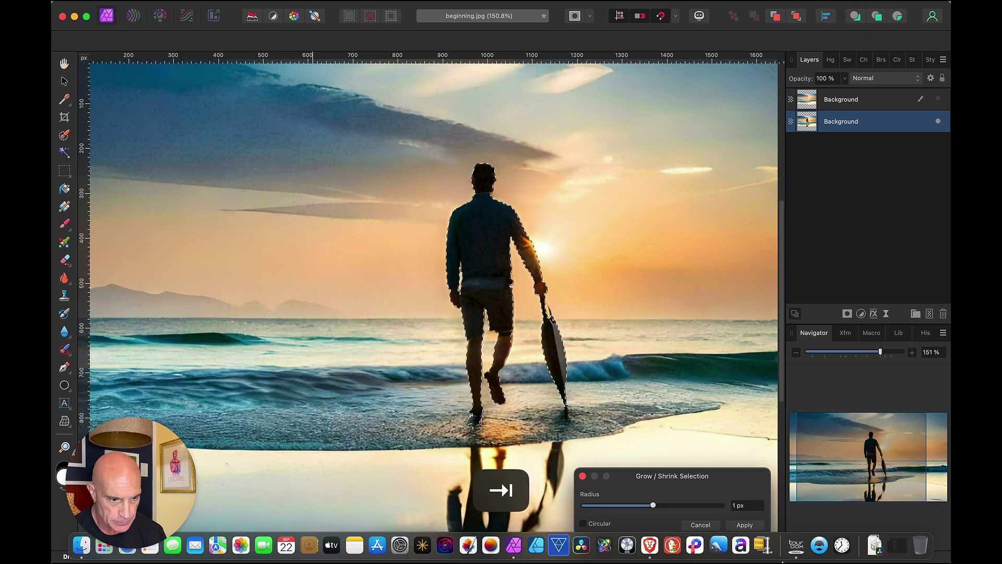
{"action": "left_click", "coordinate": [744, 524]}
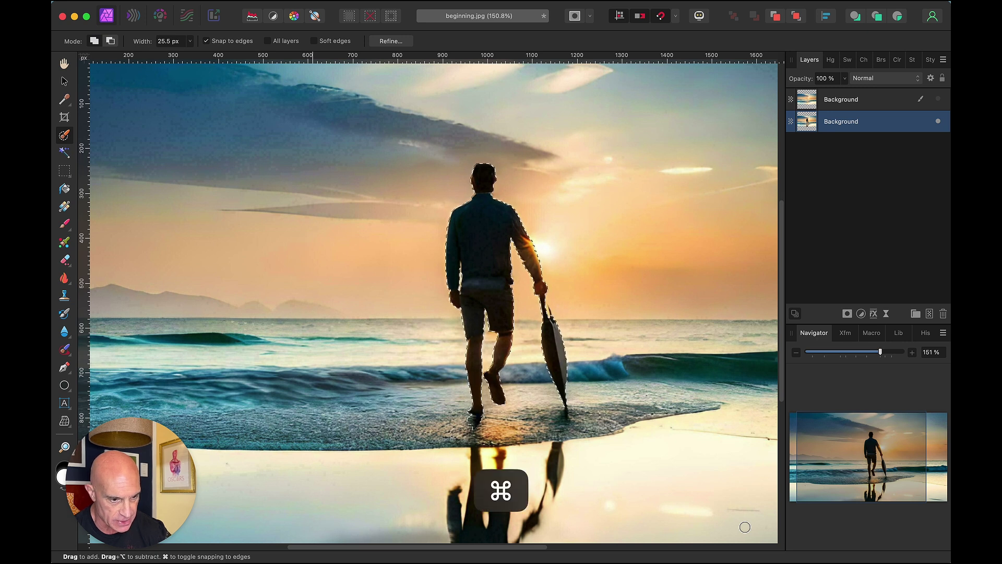
Copy and paste the selected man and board onto their own layer, then deselect
{"action": "key", "text": "super+c"}
{"action": "key", "text": "super+v"}
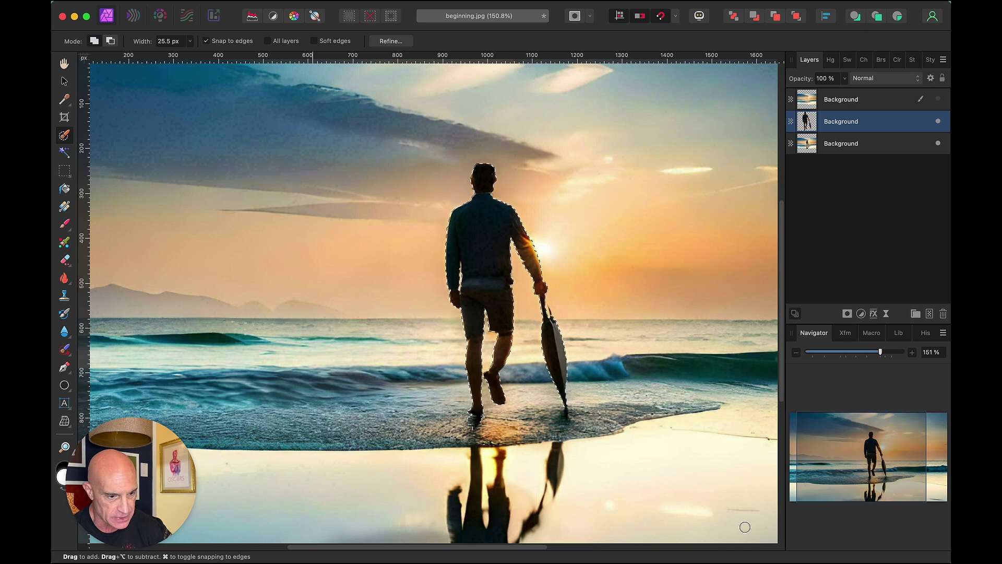
{"action": "key", "text": "super+d"}
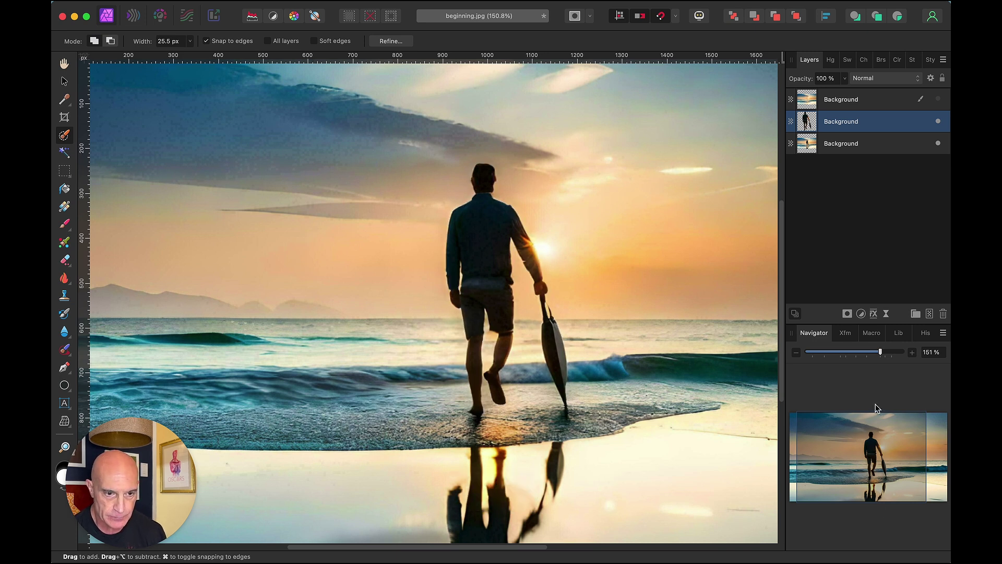
Move the cut-out man layer to the top of the stack and hide it
{"action": "left_click", "coordinate": [938, 144]}
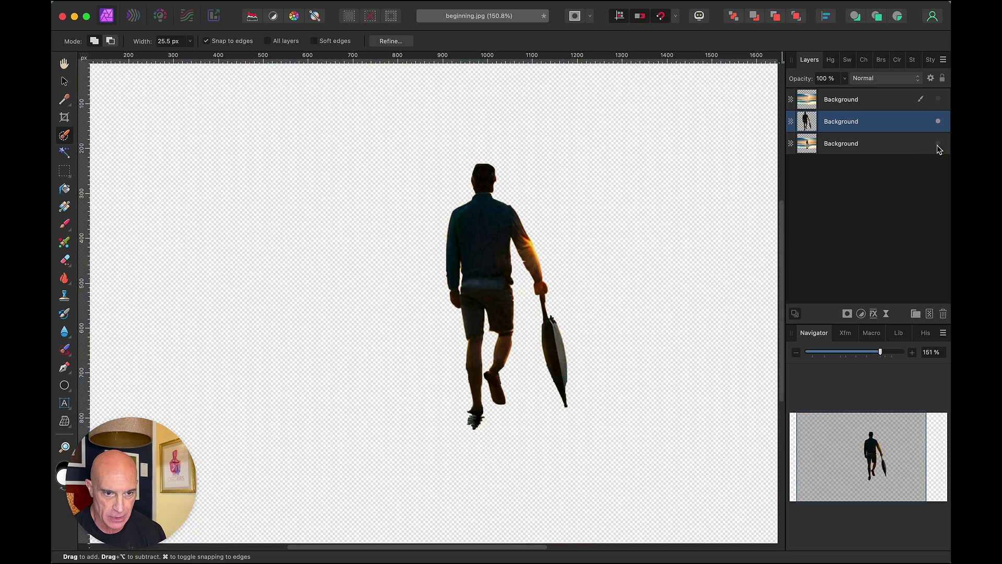
{"action": "left_click", "coordinate": [937, 100]}
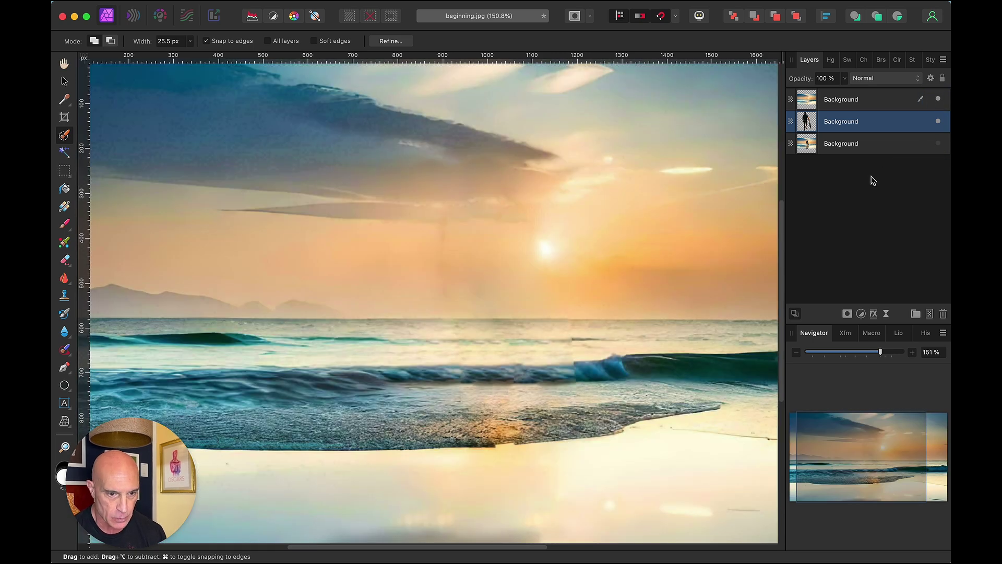
{"action": "scroll", "coordinate": [651, 166], "scroll_direction": "down", "scroll_amount": 5}
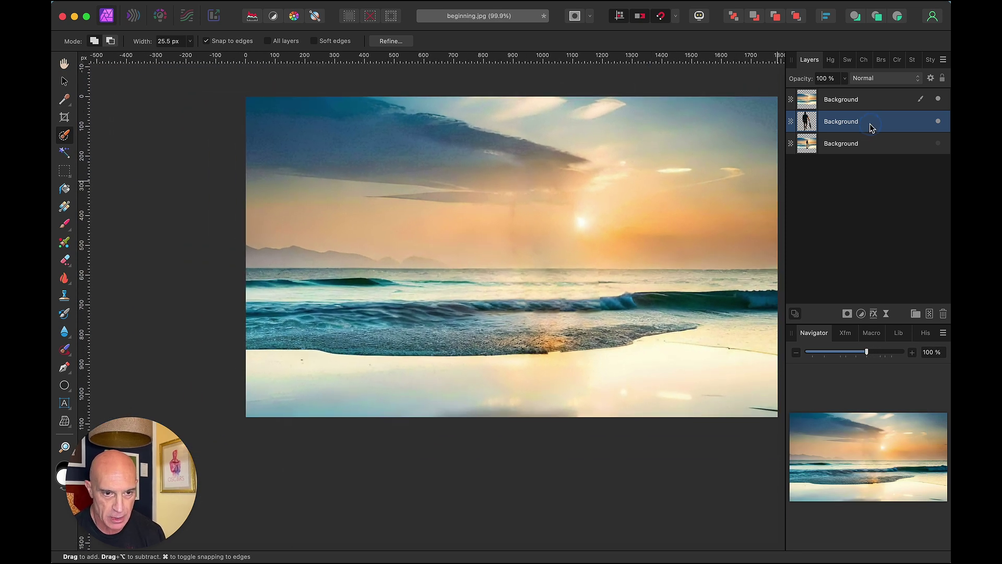
{"action": "left_click_drag", "start_coordinate": [869, 123], "coordinate": [866, 99]}
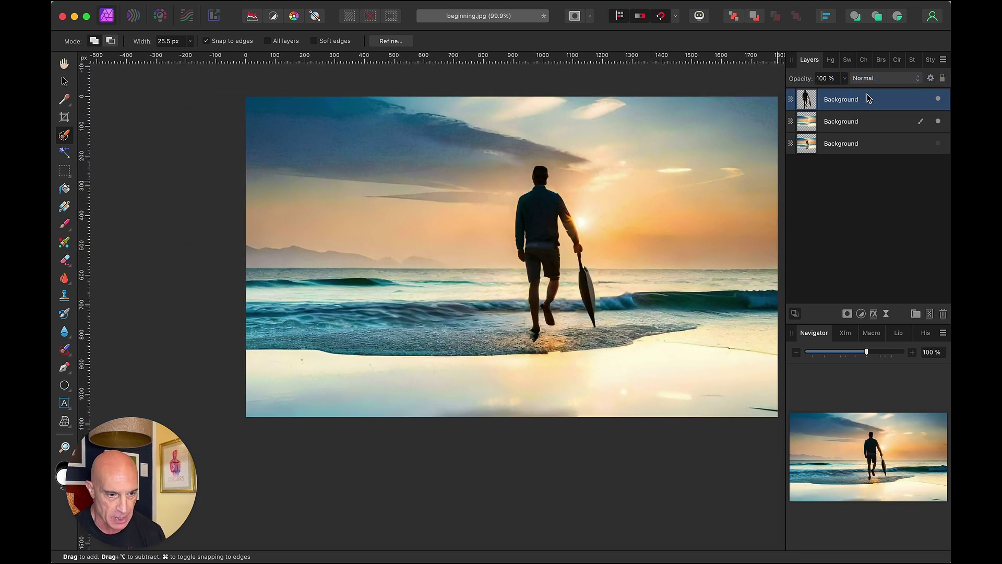
{"action": "left_click", "coordinate": [938, 100]}
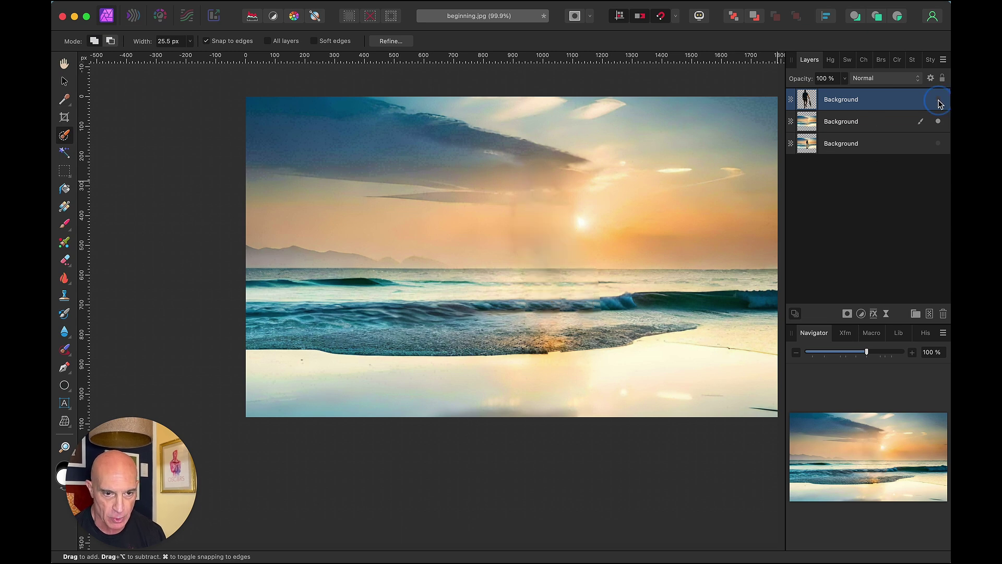
{"action": "scroll", "coordinate": [650, 218], "scroll_direction": "right", "scroll_amount": 5}
{"action": "scroll", "coordinate": [652, 220], "scroll_direction": "down", "scroll_amount": 3}
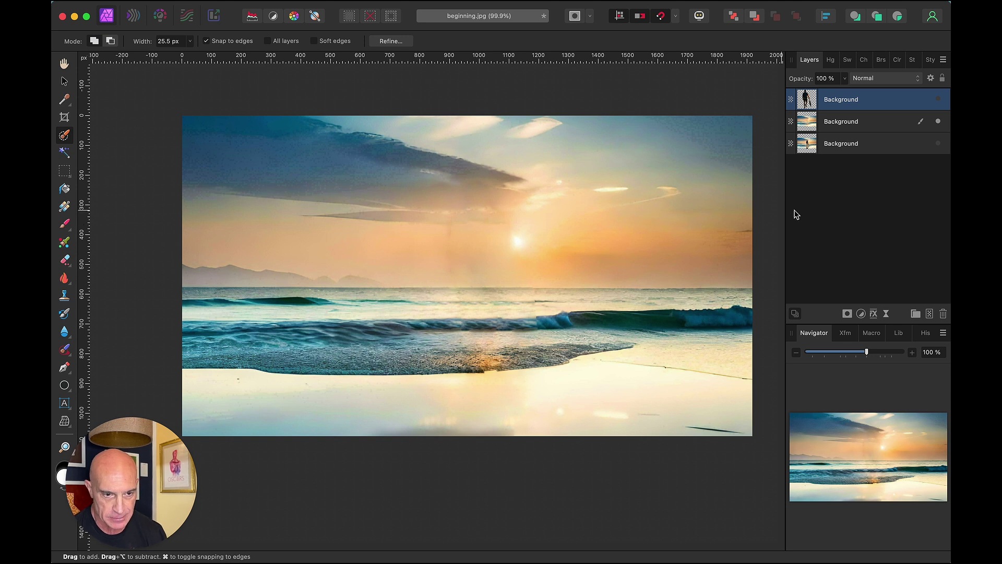
Apply a 70 px Live Motion Blur with Preserve Alpha to the empty-beach layer
{"action": "left_click", "coordinate": [889, 127]}
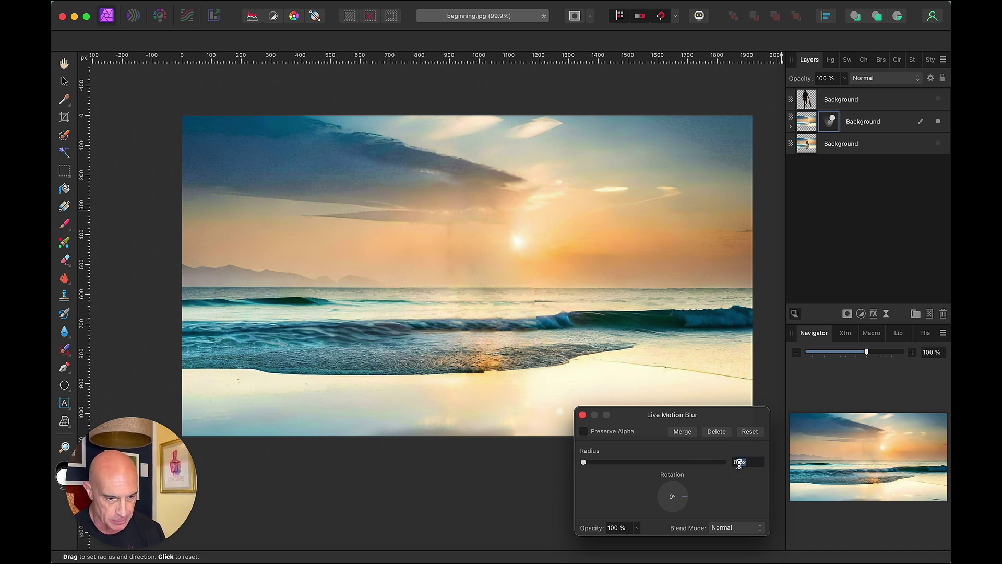
{"action": "left_click", "coordinate": [739, 463]}
{"action": "left_click", "coordinate": [736, 464]}
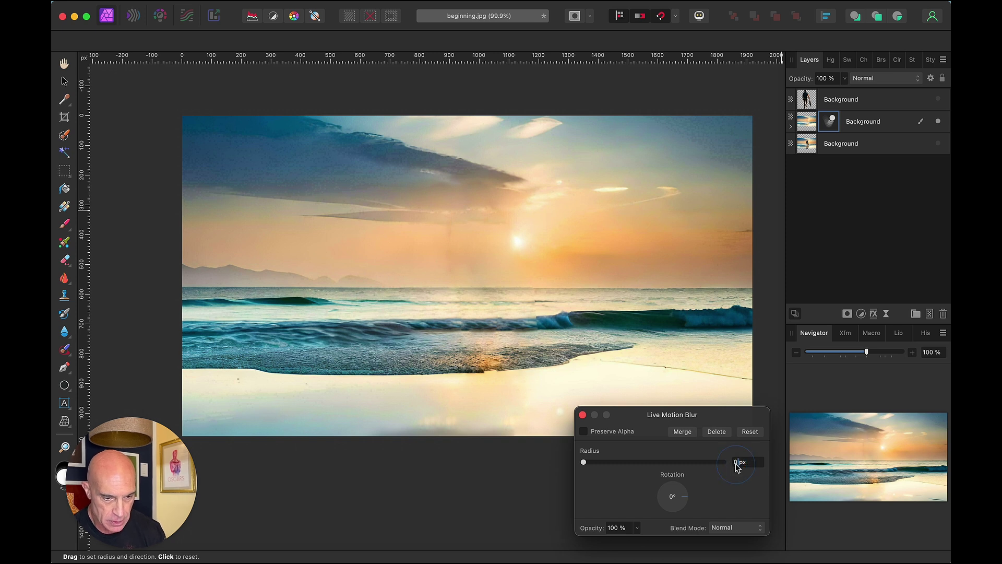
{"action": "type", "text": "70"}
{"action": "key", "text": "Tab"}
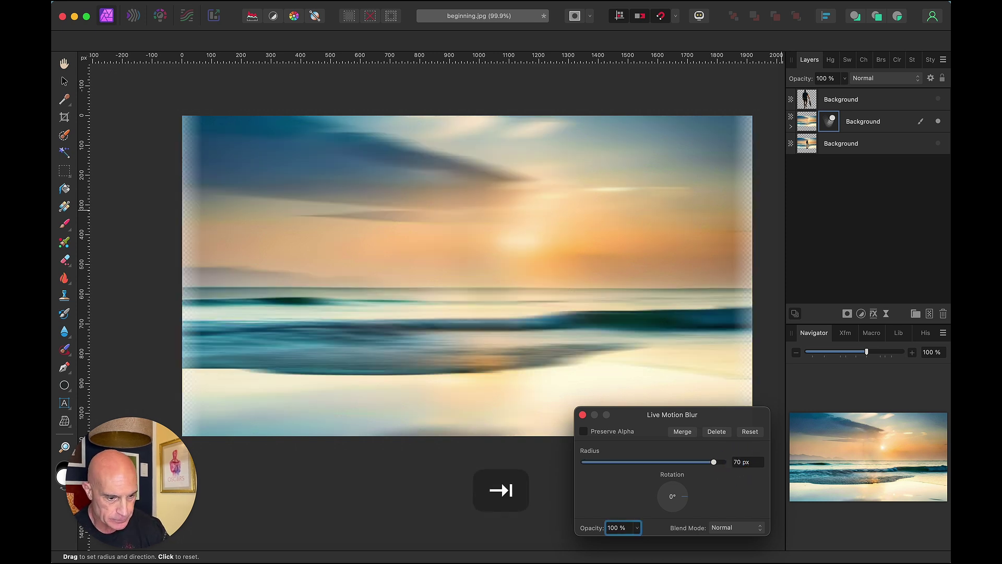
{"action": "left_click", "coordinate": [584, 432]}
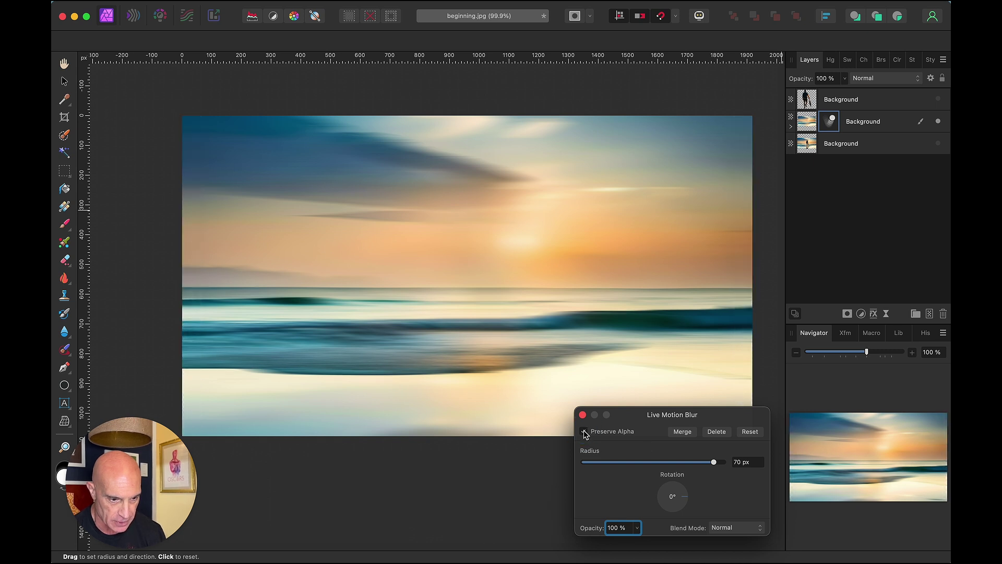
{"action": "key", "text": "w"}
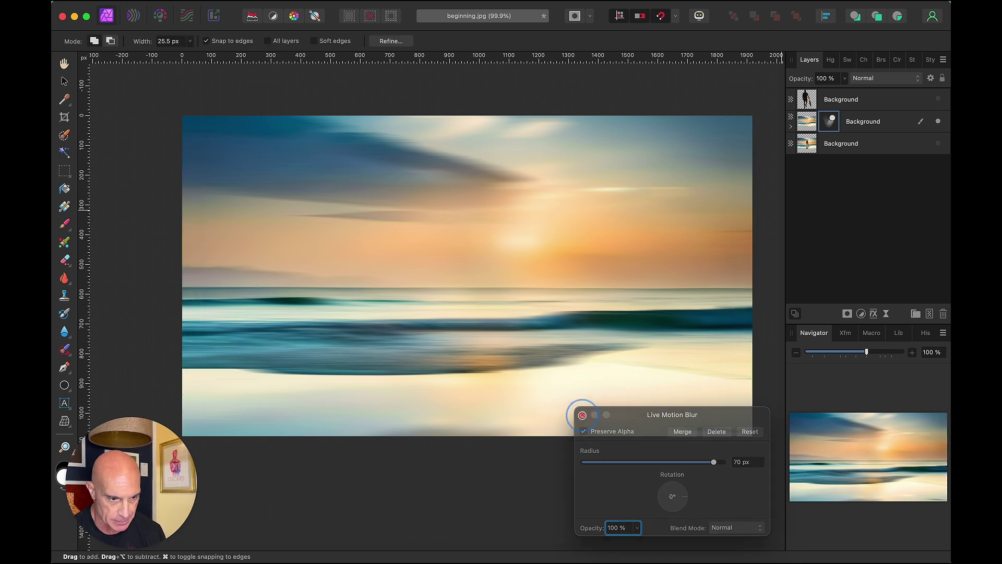
{"action": "left_click", "coordinate": [582, 415]}
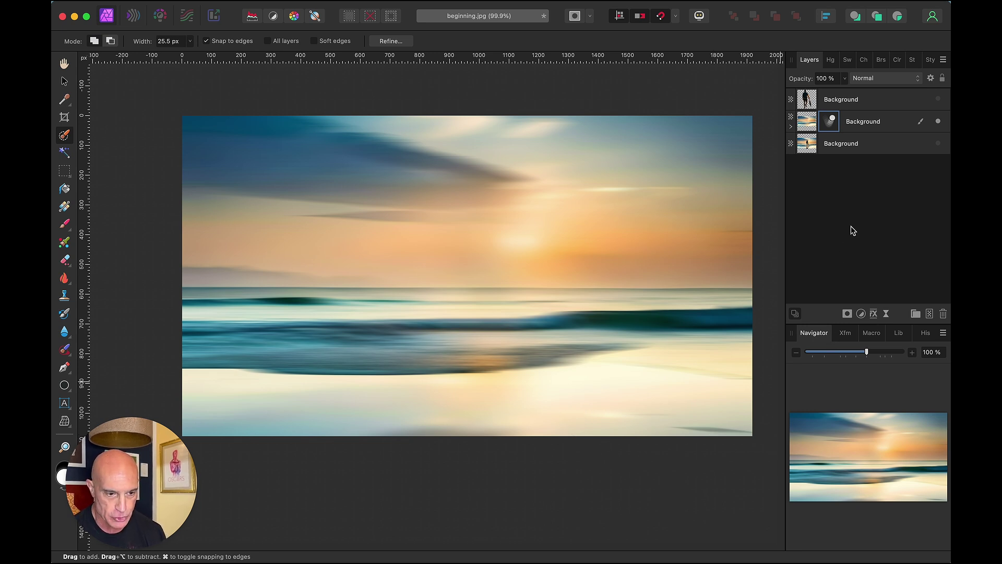
Make a copy of the blurred beach set to Linear Burn at roughly 75% opacity
{"action": "left_click", "coordinate": [881, 124]}
{"action": "key", "text": "super"}
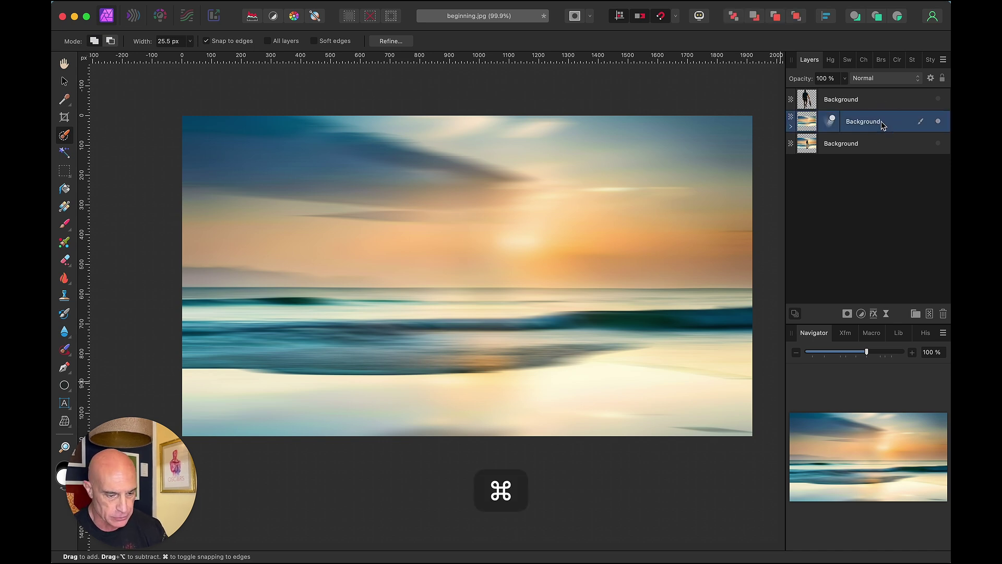
{"action": "key", "text": "super+j"}
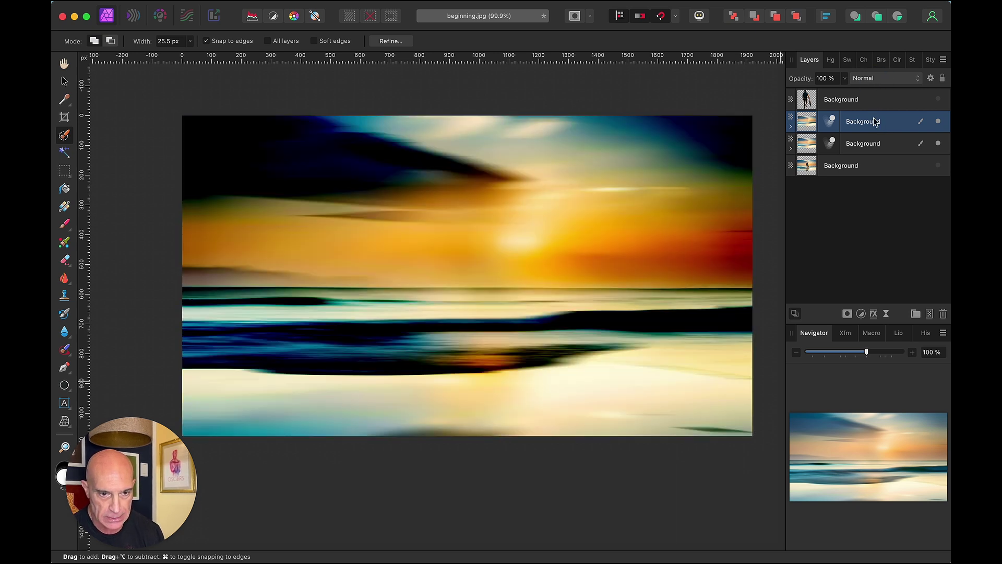
{"action": "left_click", "coordinate": [875, 134]}
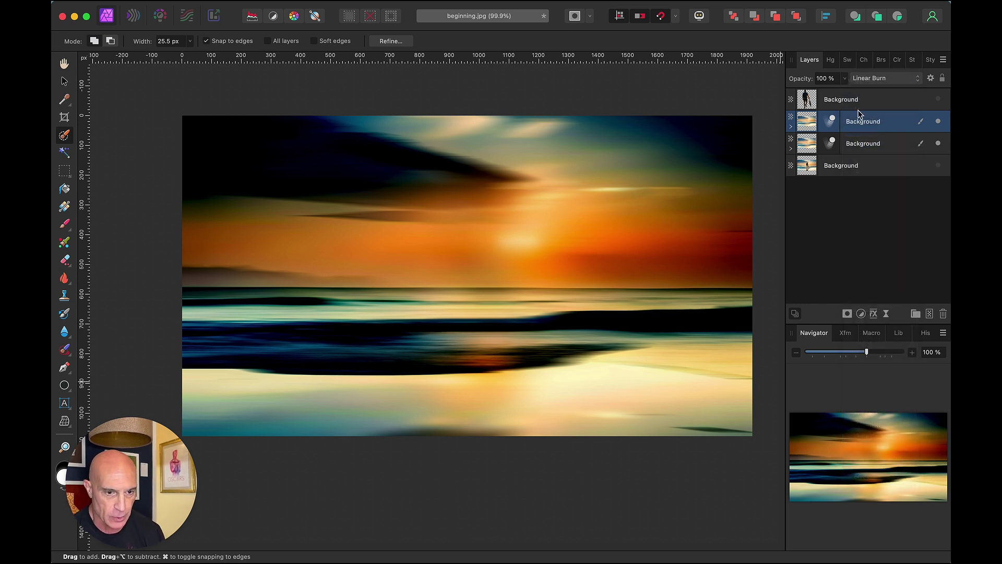
{"action": "left_click", "coordinate": [844, 79]}
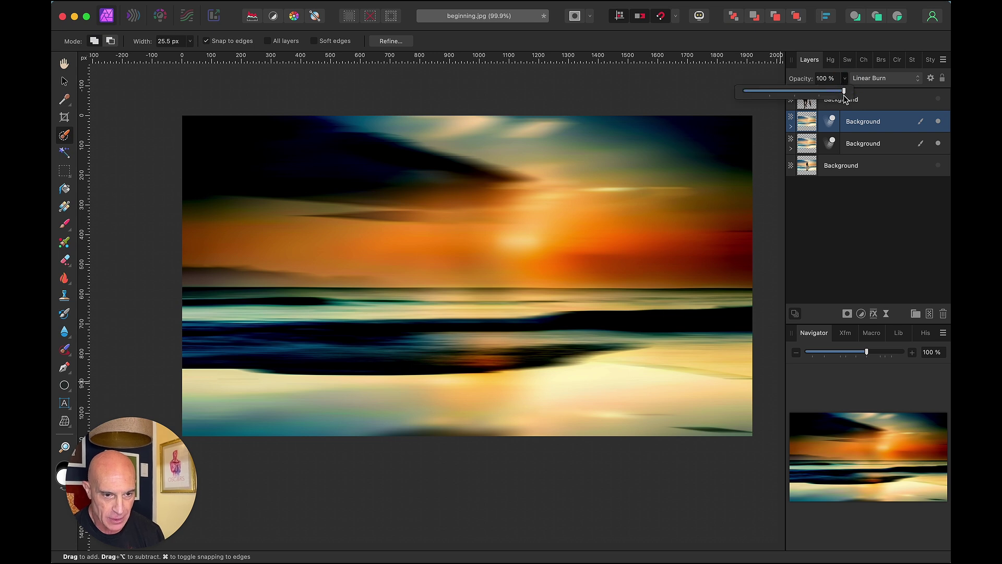
{"action": "left_click_drag", "start_coordinate": [844, 95], "coordinate": [819, 97]}
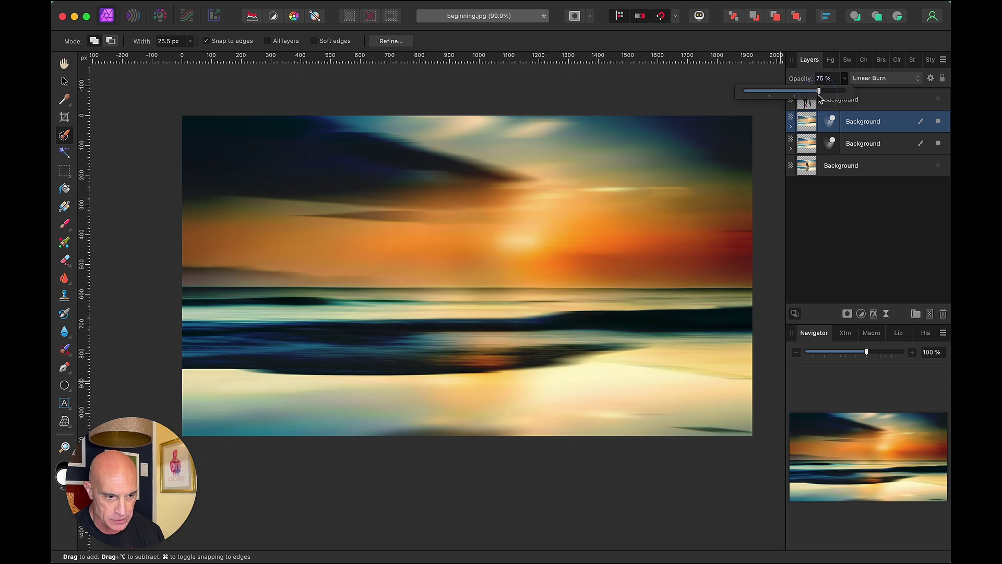
{"action": "left_click", "coordinate": [881, 105]}
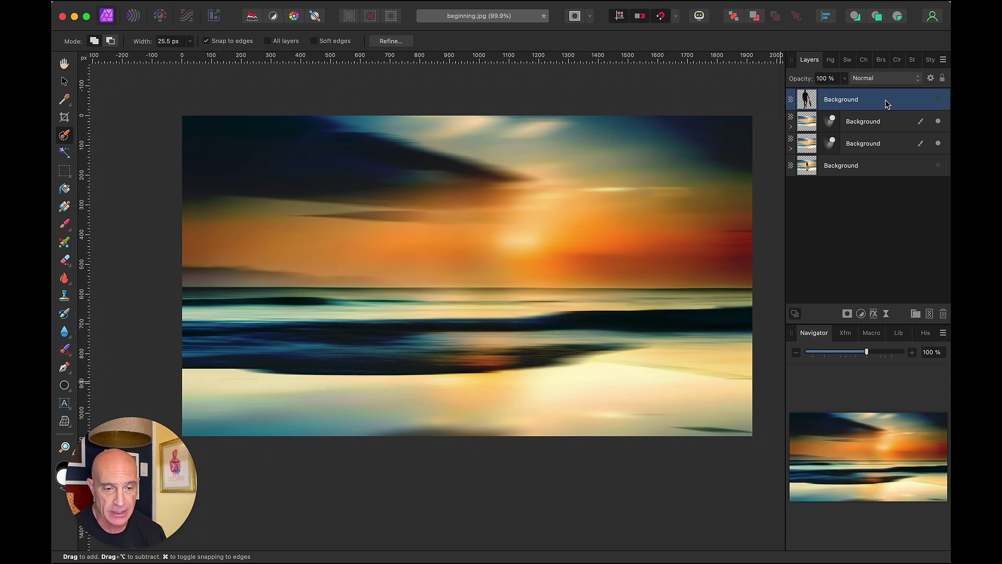
Show the man silhouette again, duplicate it, and reselect the original man layer
{"action": "left_click", "coordinate": [938, 99]}
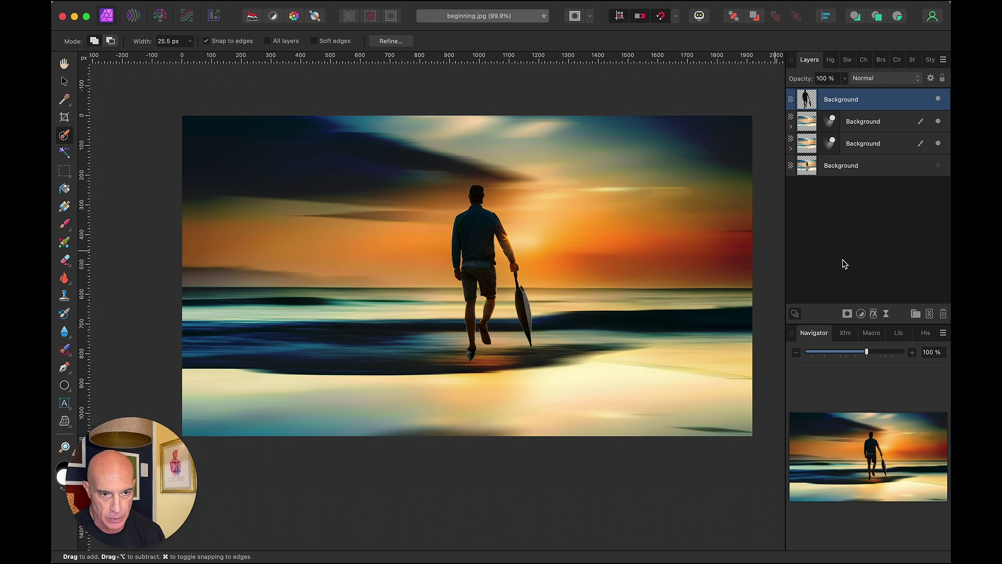
{"action": "key", "text": "super"}
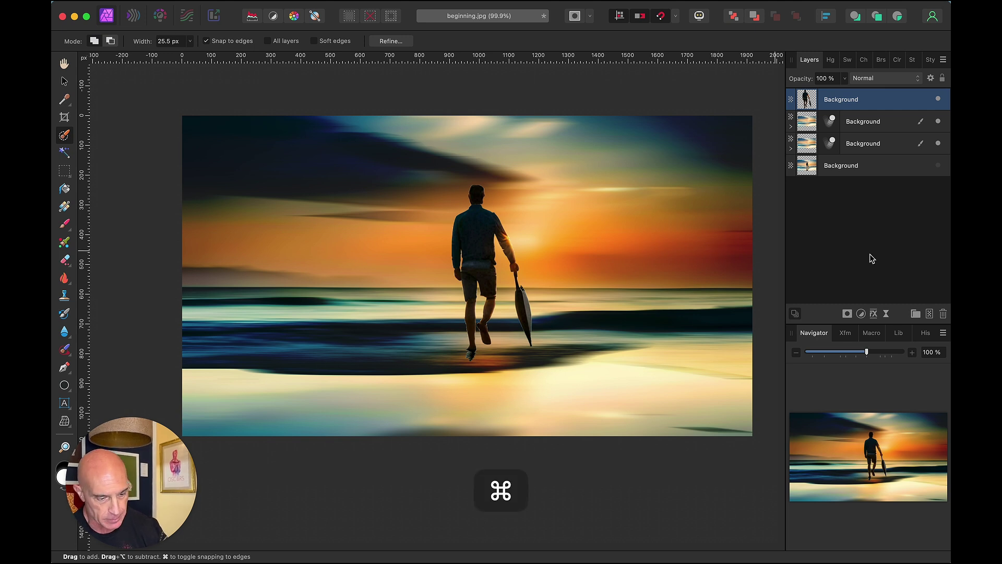
{"action": "key", "text": "super+j"}
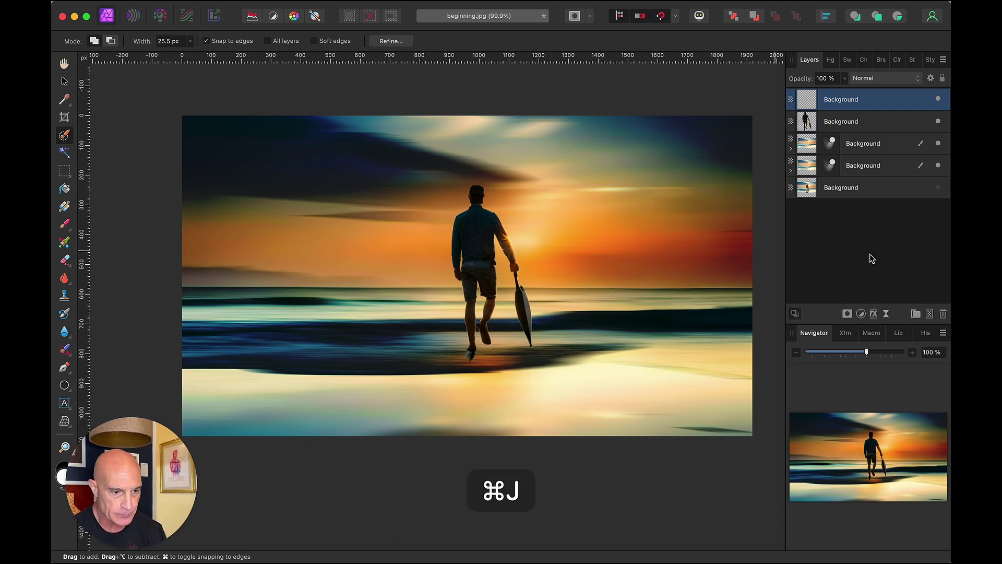
{"action": "left_click", "coordinate": [868, 125]}
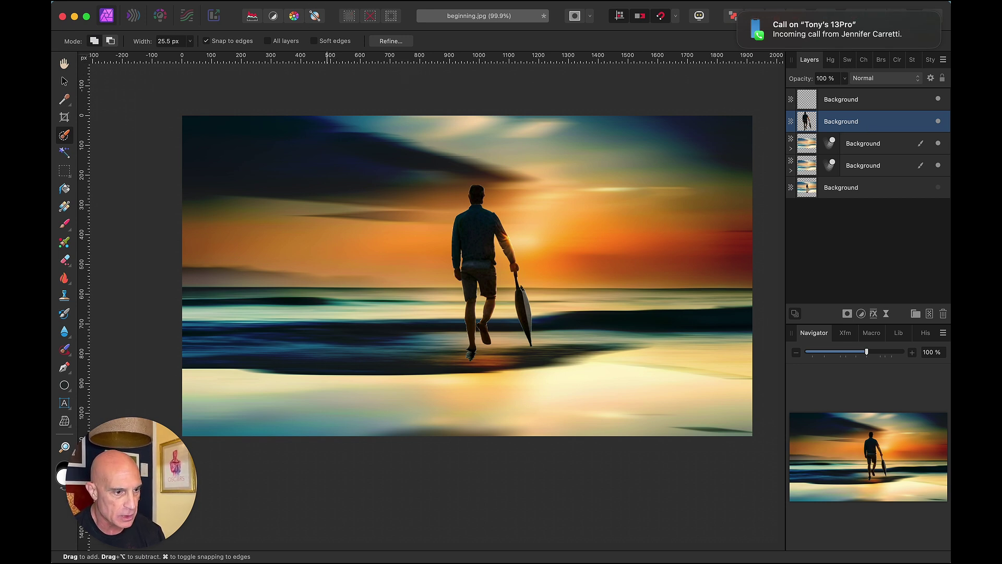
Drag the flipped man copy beneath his feet with the Move Tool to form the reflection
{"action": "left_click", "coordinate": [414, 1]}
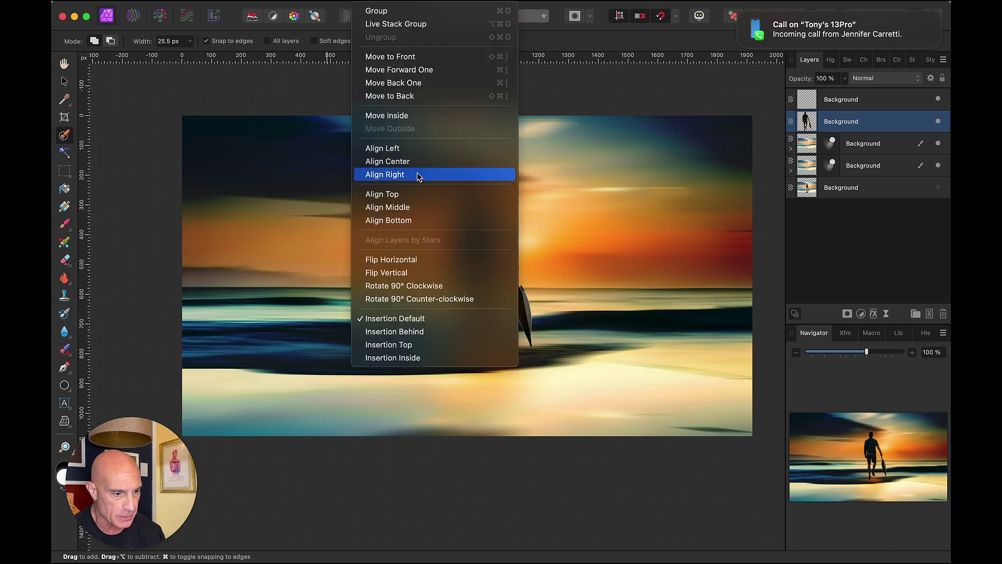
{"action": "key", "text": "Escape"}
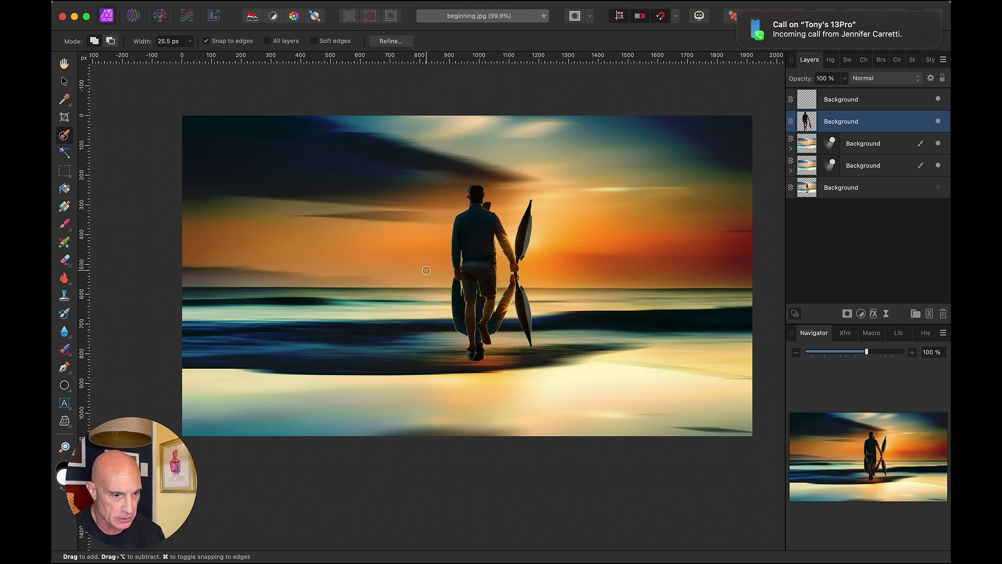
{"action": "left_click", "coordinate": [65, 80]}
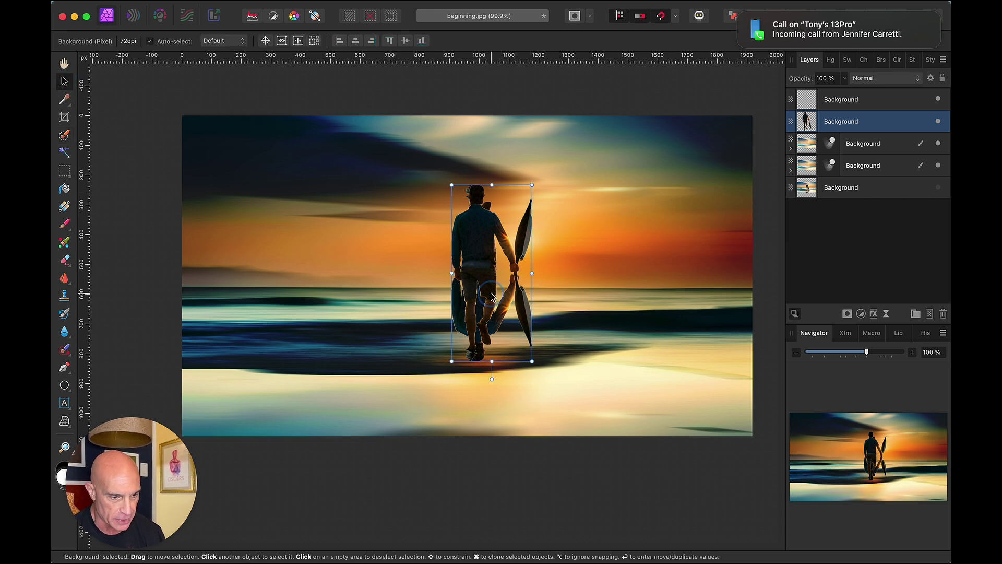
{"action": "left_click_drag", "start_coordinate": [490, 297], "coordinate": [493, 437]}
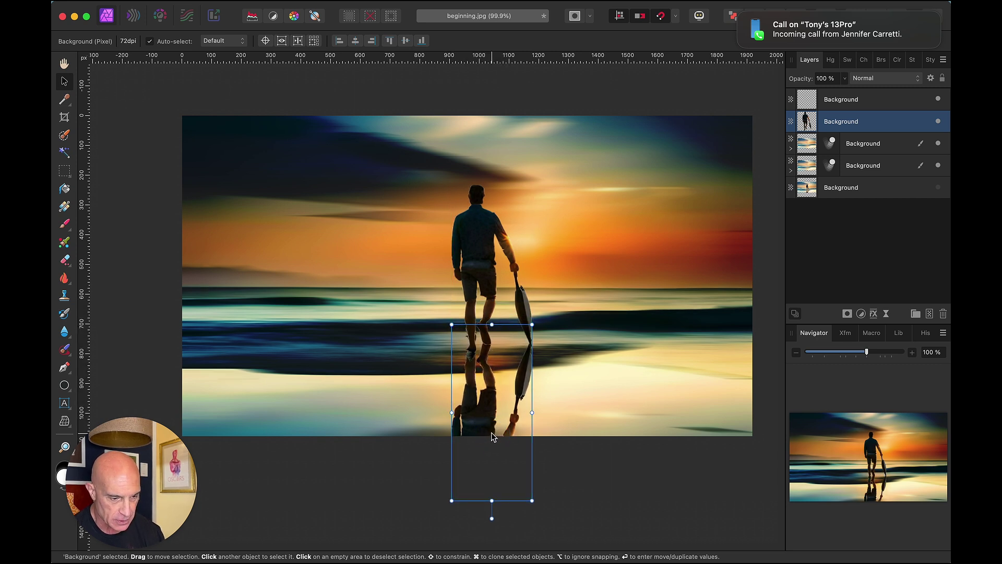
{"action": "left_click", "coordinate": [602, 456]}
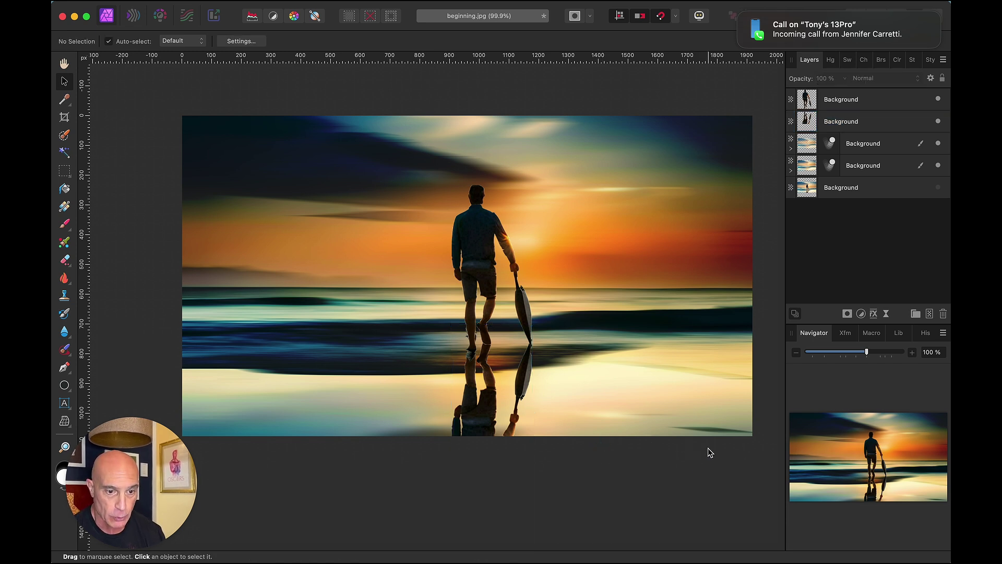
{"action": "left_click", "coordinate": [880, 127]}
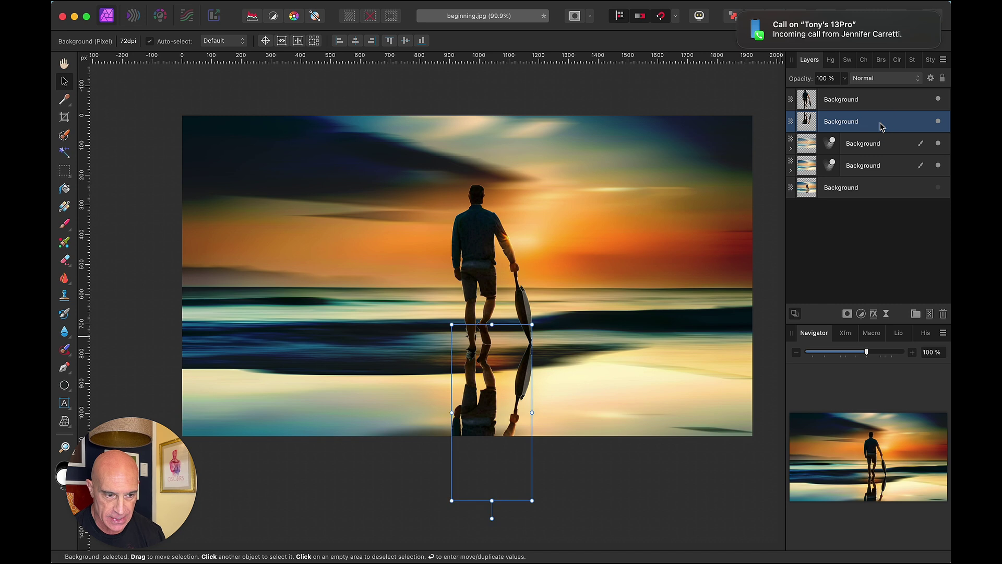
Apply a 29 px live Motion Blur to the man's reflection to streak it horizontally across the sand
{"action": "left_click", "coordinate": [886, 315]}
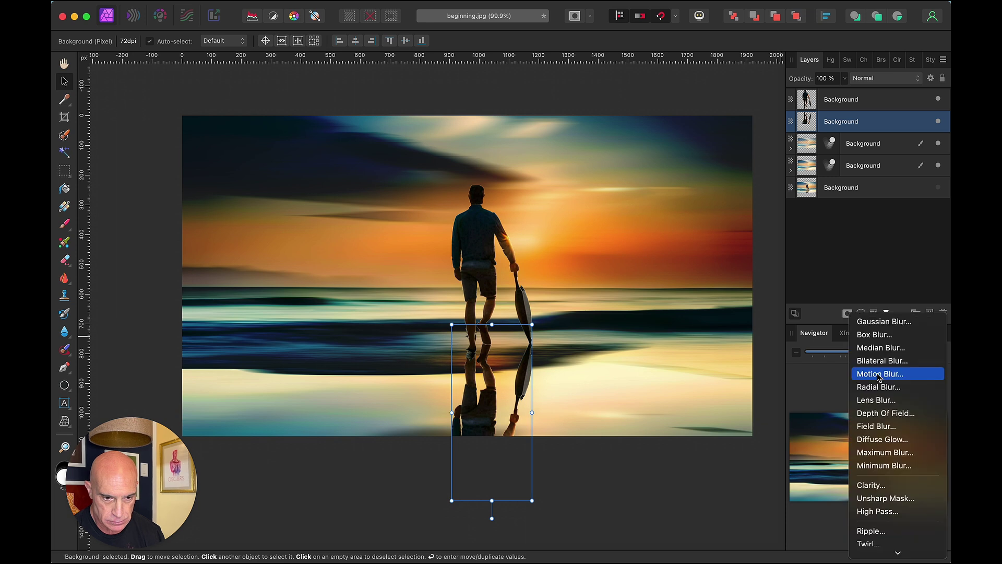
{"action": "left_click", "coordinate": [879, 374]}
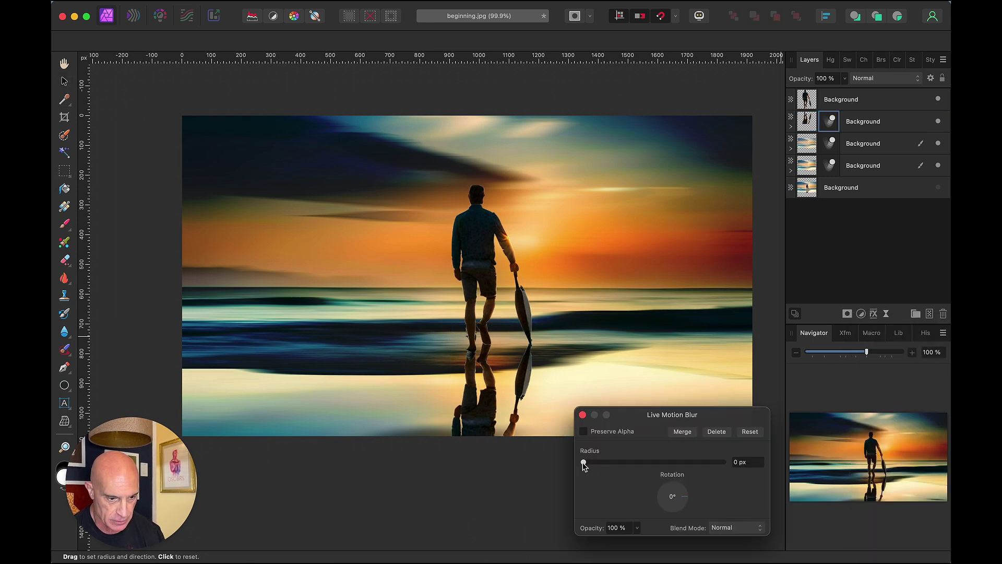
{"action": "left_click_drag", "start_coordinate": [583, 464], "coordinate": [673, 465]}
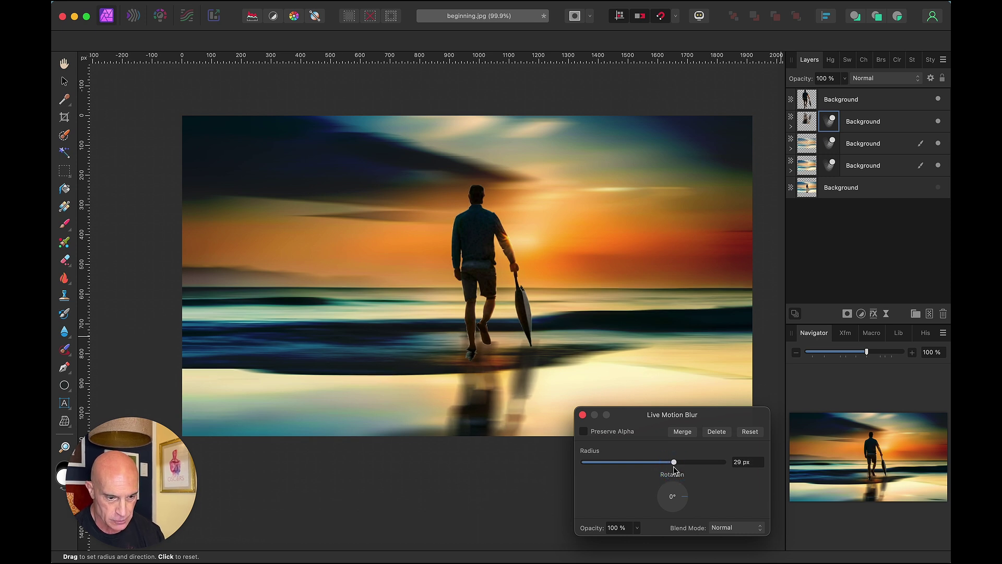
{"action": "left_click", "coordinate": [582, 415]}
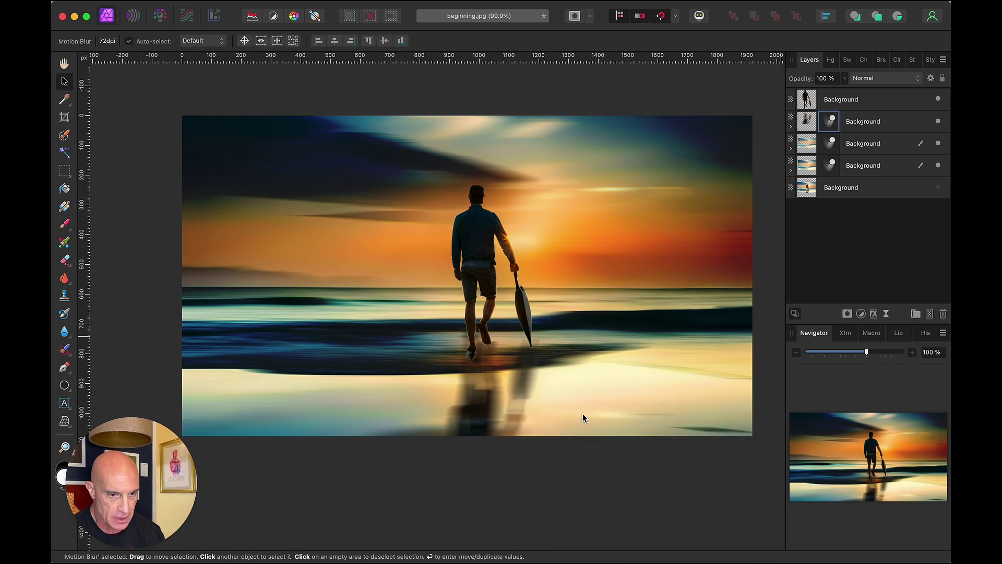
{"action": "left_click", "coordinate": [895, 130]}
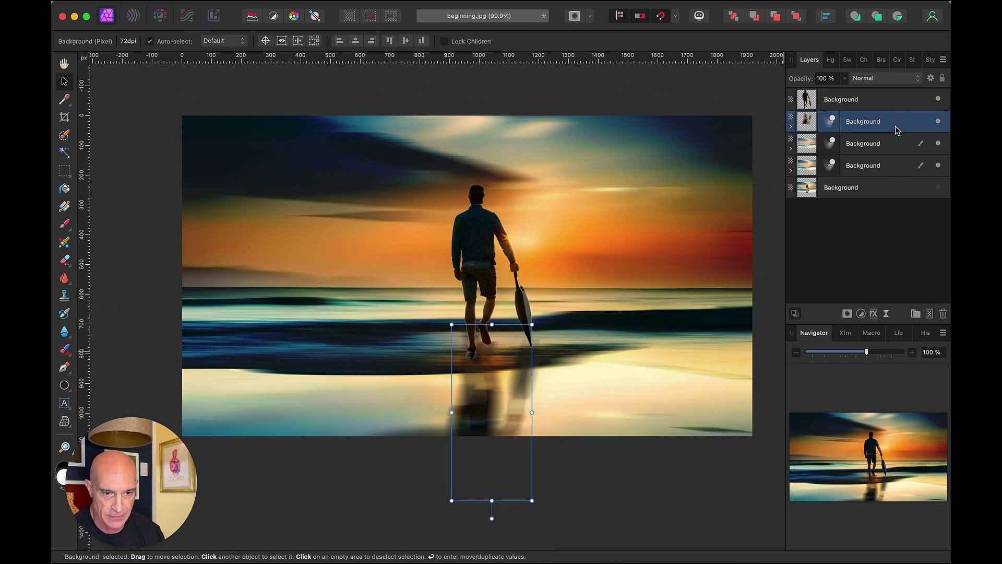
Add a live Gaussian Blur to the reflection, settling its radius at about 2.9 px
{"action": "left_click", "coordinate": [886, 314]}
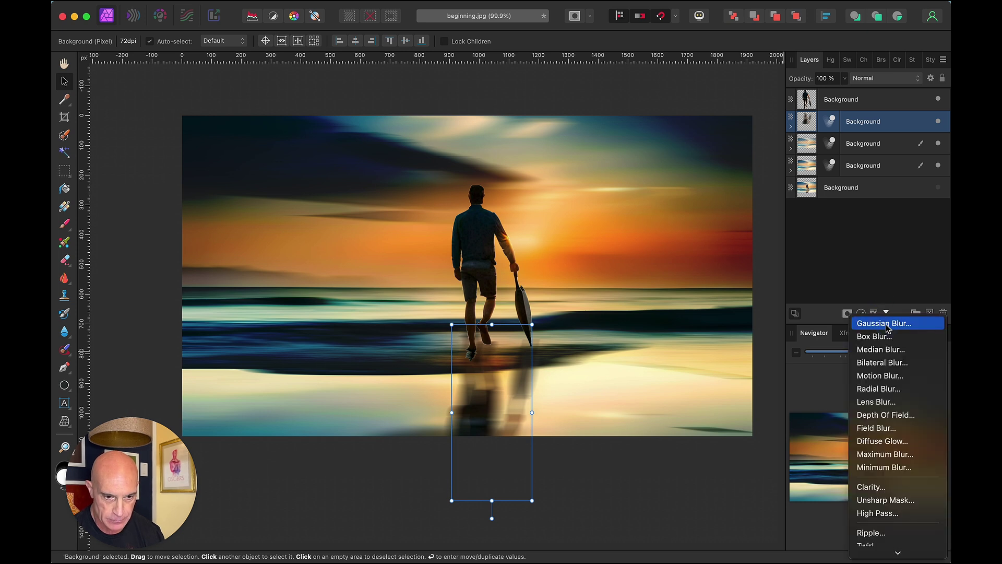
{"action": "left_click", "coordinate": [886, 325]}
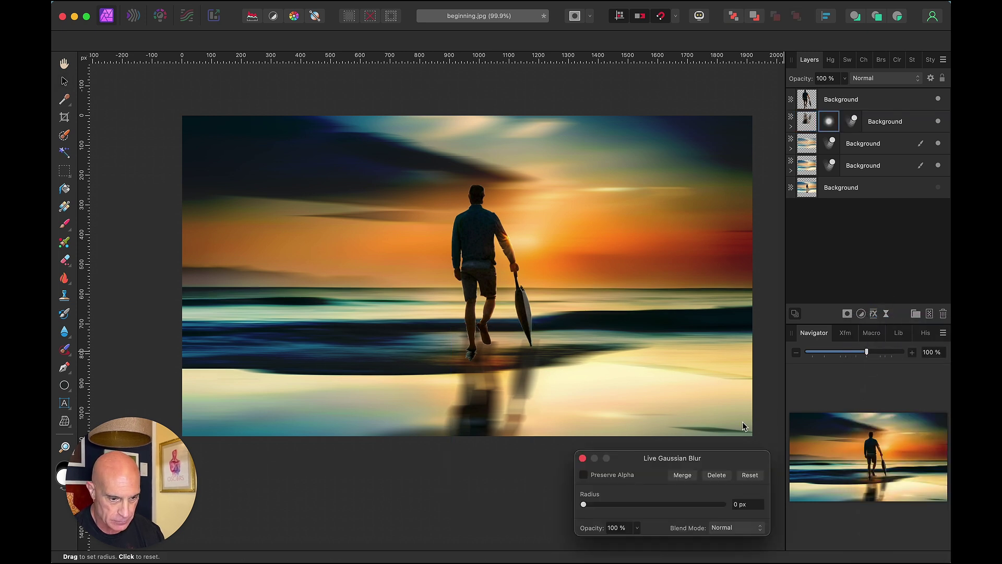
{"action": "left_click", "coordinate": [584, 504]}
{"action": "left_click_drag", "start_coordinate": [584, 505], "coordinate": [650, 507]}
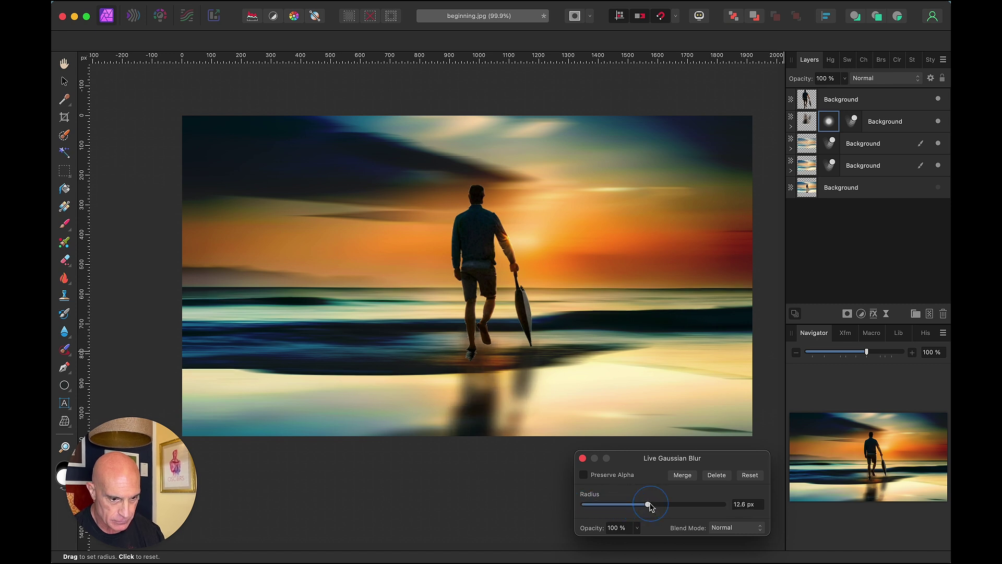
{"action": "left_click_drag", "start_coordinate": [647, 505], "coordinate": [621, 508]}
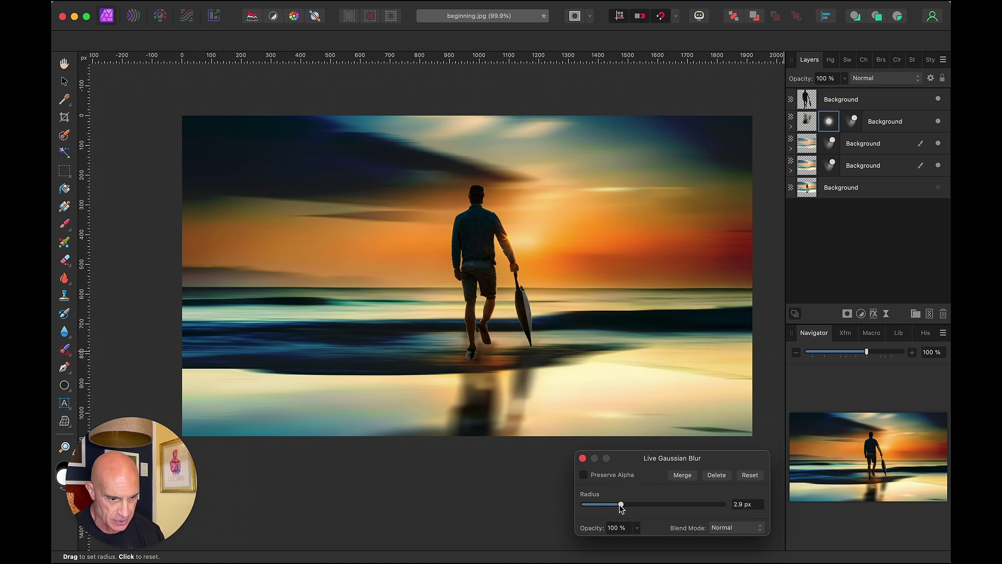
{"action": "left_click", "coordinate": [582, 458]}
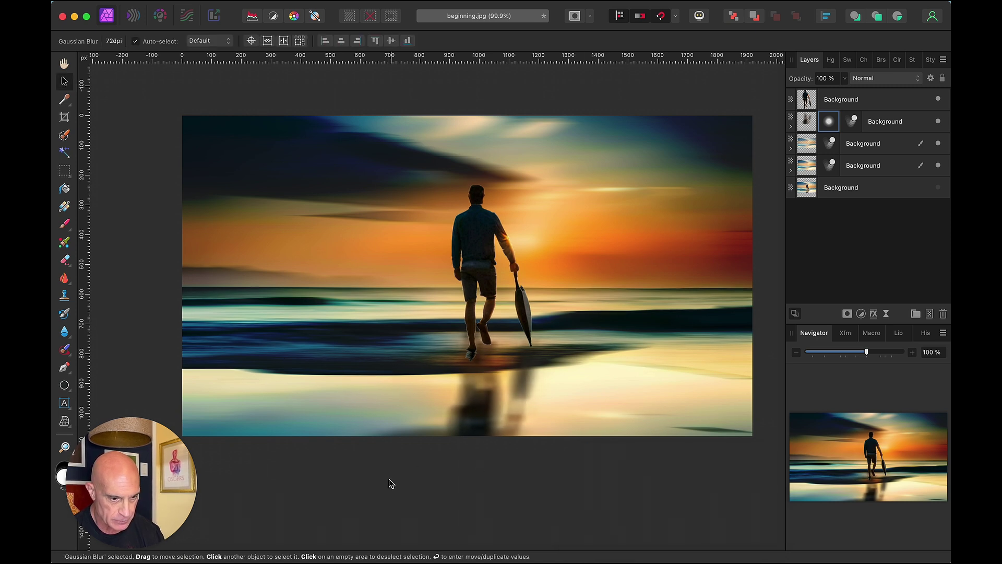
{"action": "left_click", "coordinate": [378, 492]}
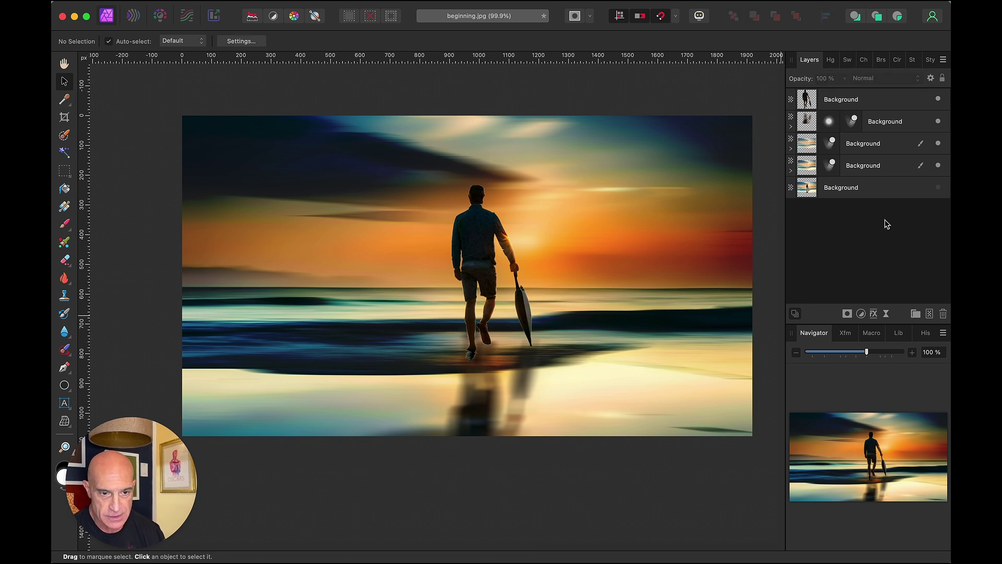
Group the four upper edited layers, then hide and reshow the group for a before/after check
{"action": "left_click", "coordinate": [890, 107]}
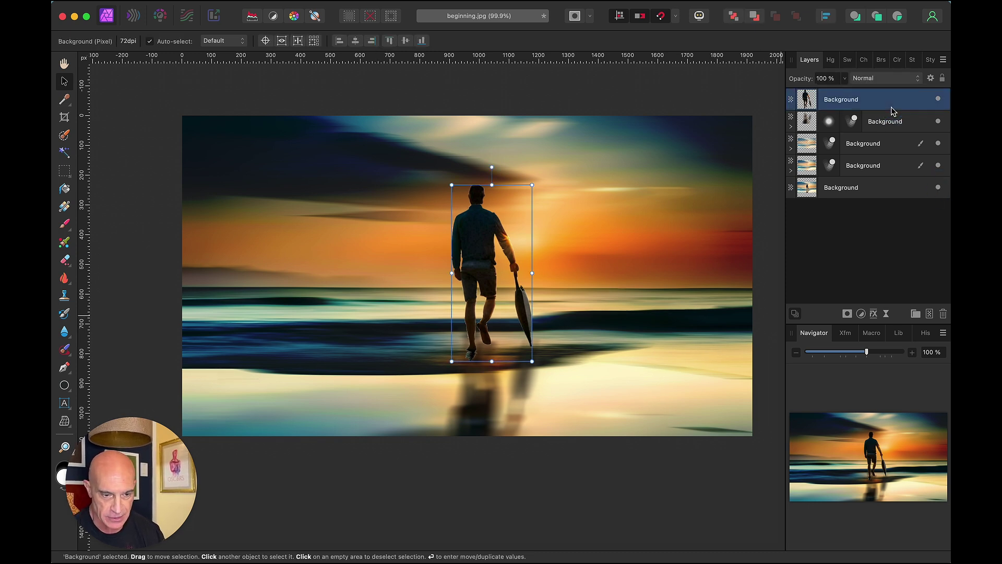
{"action": "left_click", "coordinate": [891, 167], "text": "shift"}
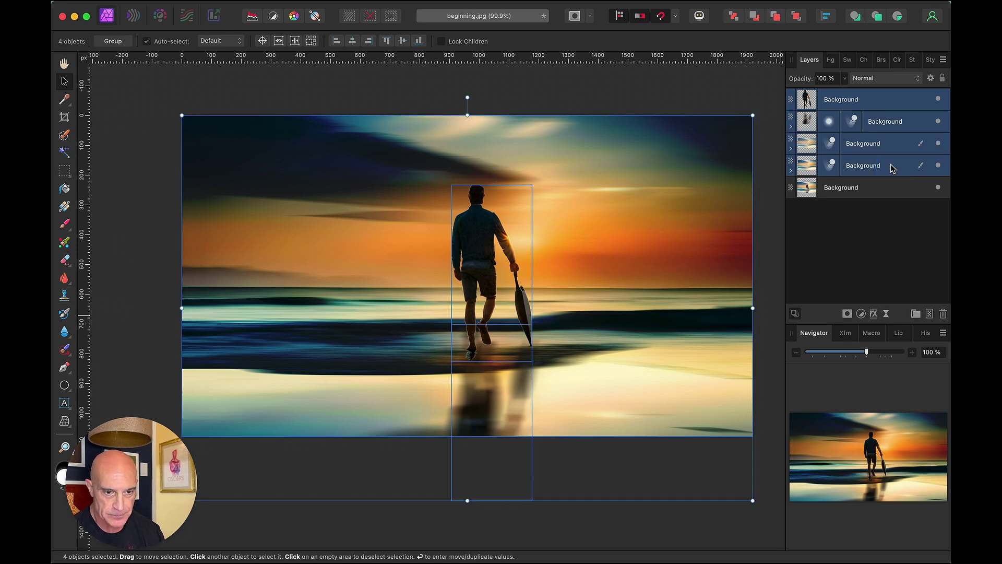
{"action": "right_click", "coordinate": [891, 167]}
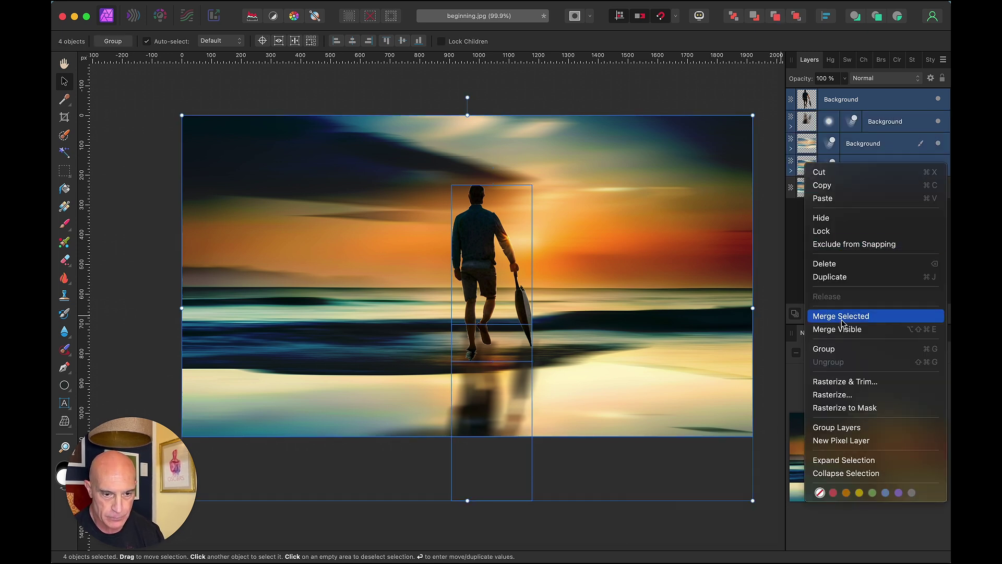
{"action": "left_click", "coordinate": [837, 348]}
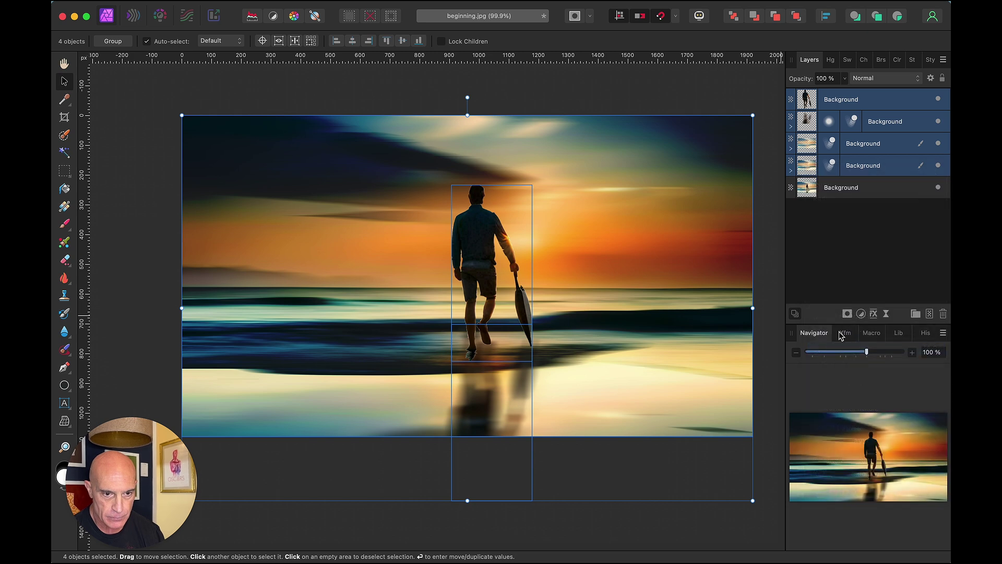
{"action": "left_click", "coordinate": [938, 99]}
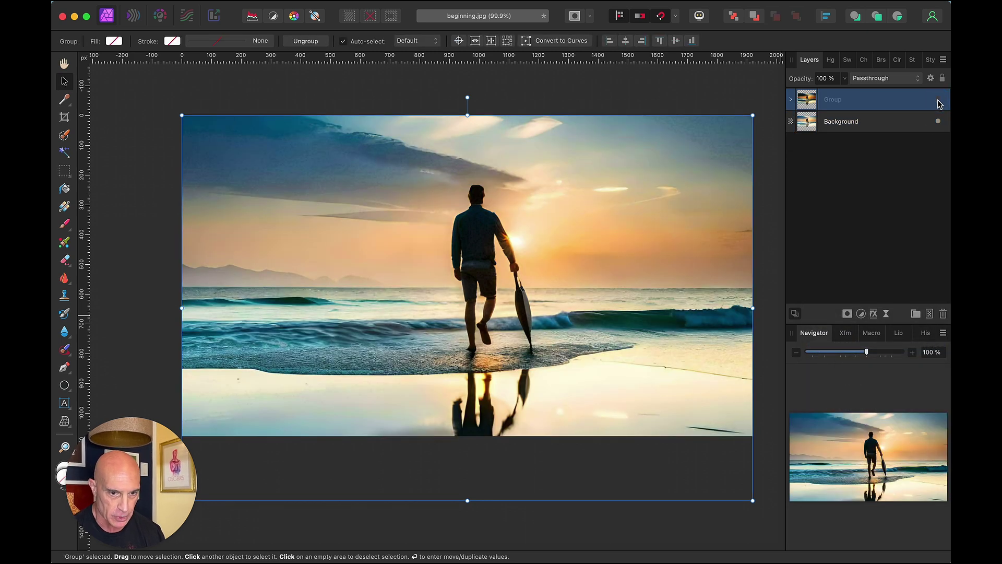
{"action": "left_click", "coordinate": [938, 99]}
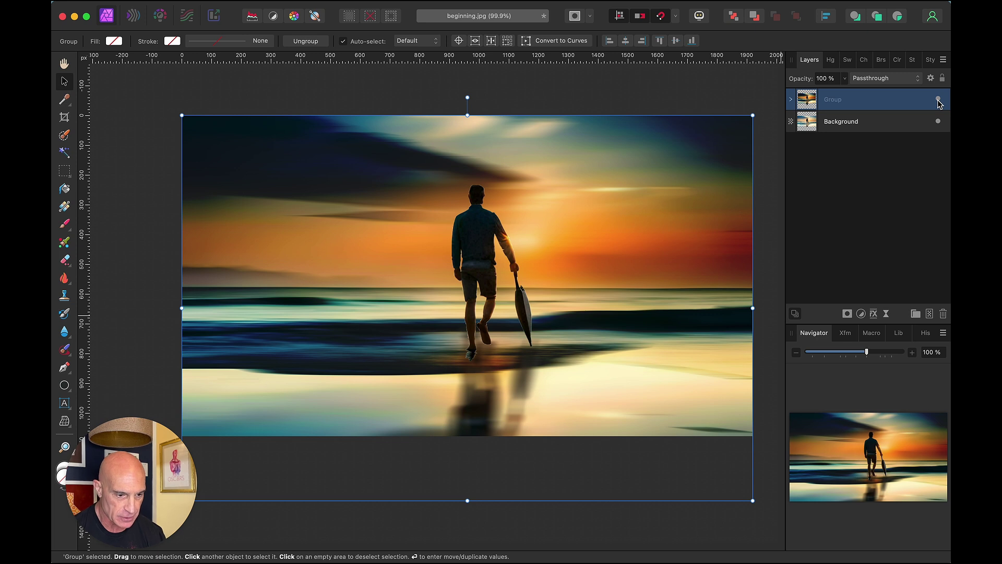